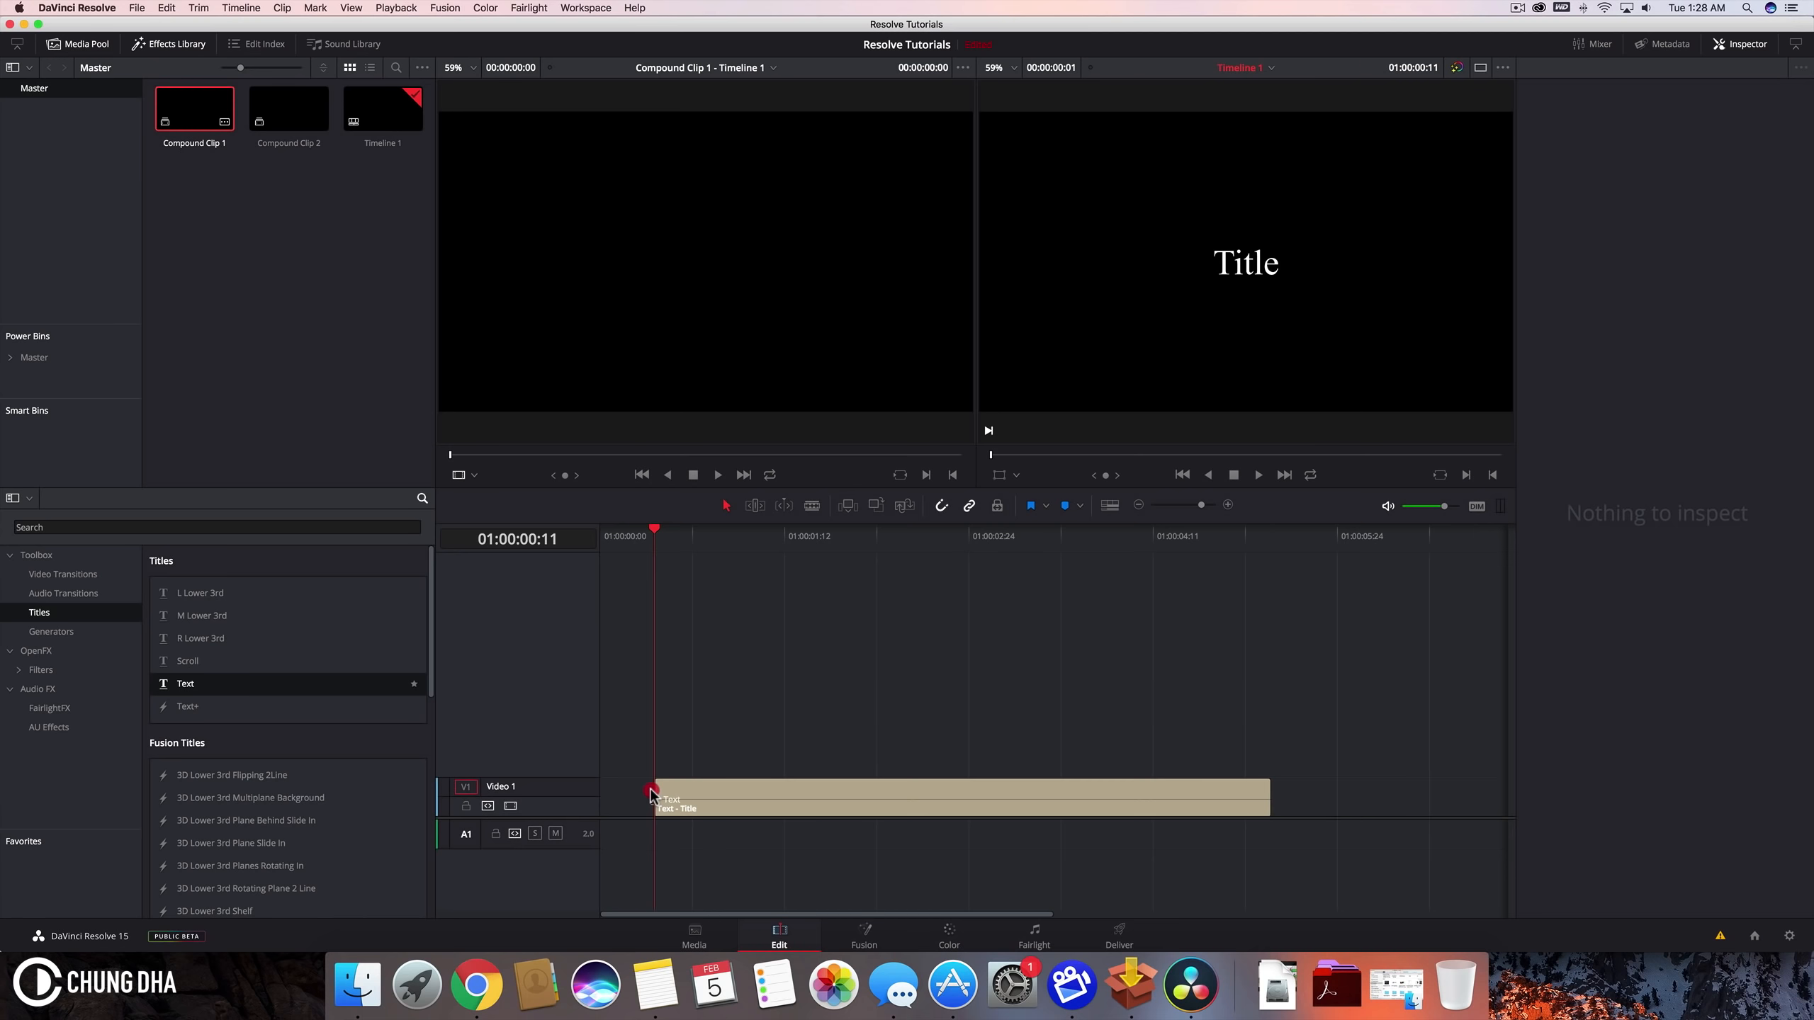
Step: Replace the title clip's text with "WRITING"
click(739, 802)
click(1589, 157)
drag(1589, 157, 1436, 158)
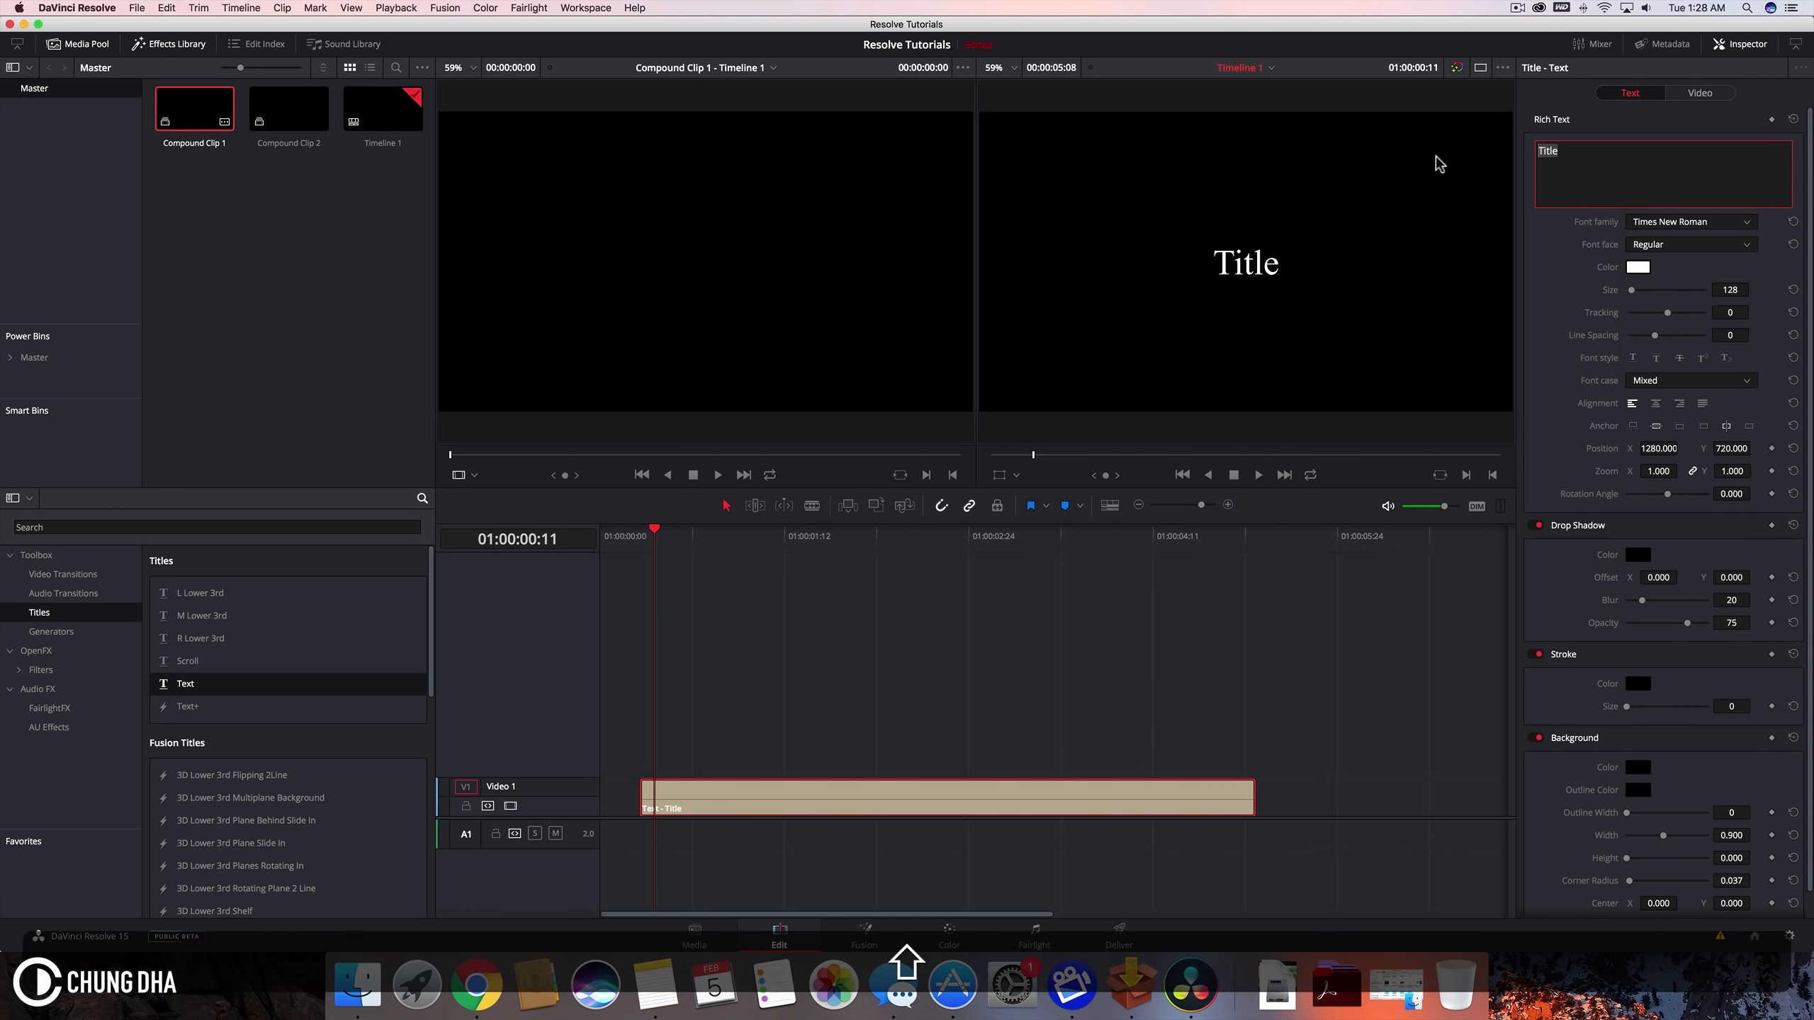
text(WRITING)
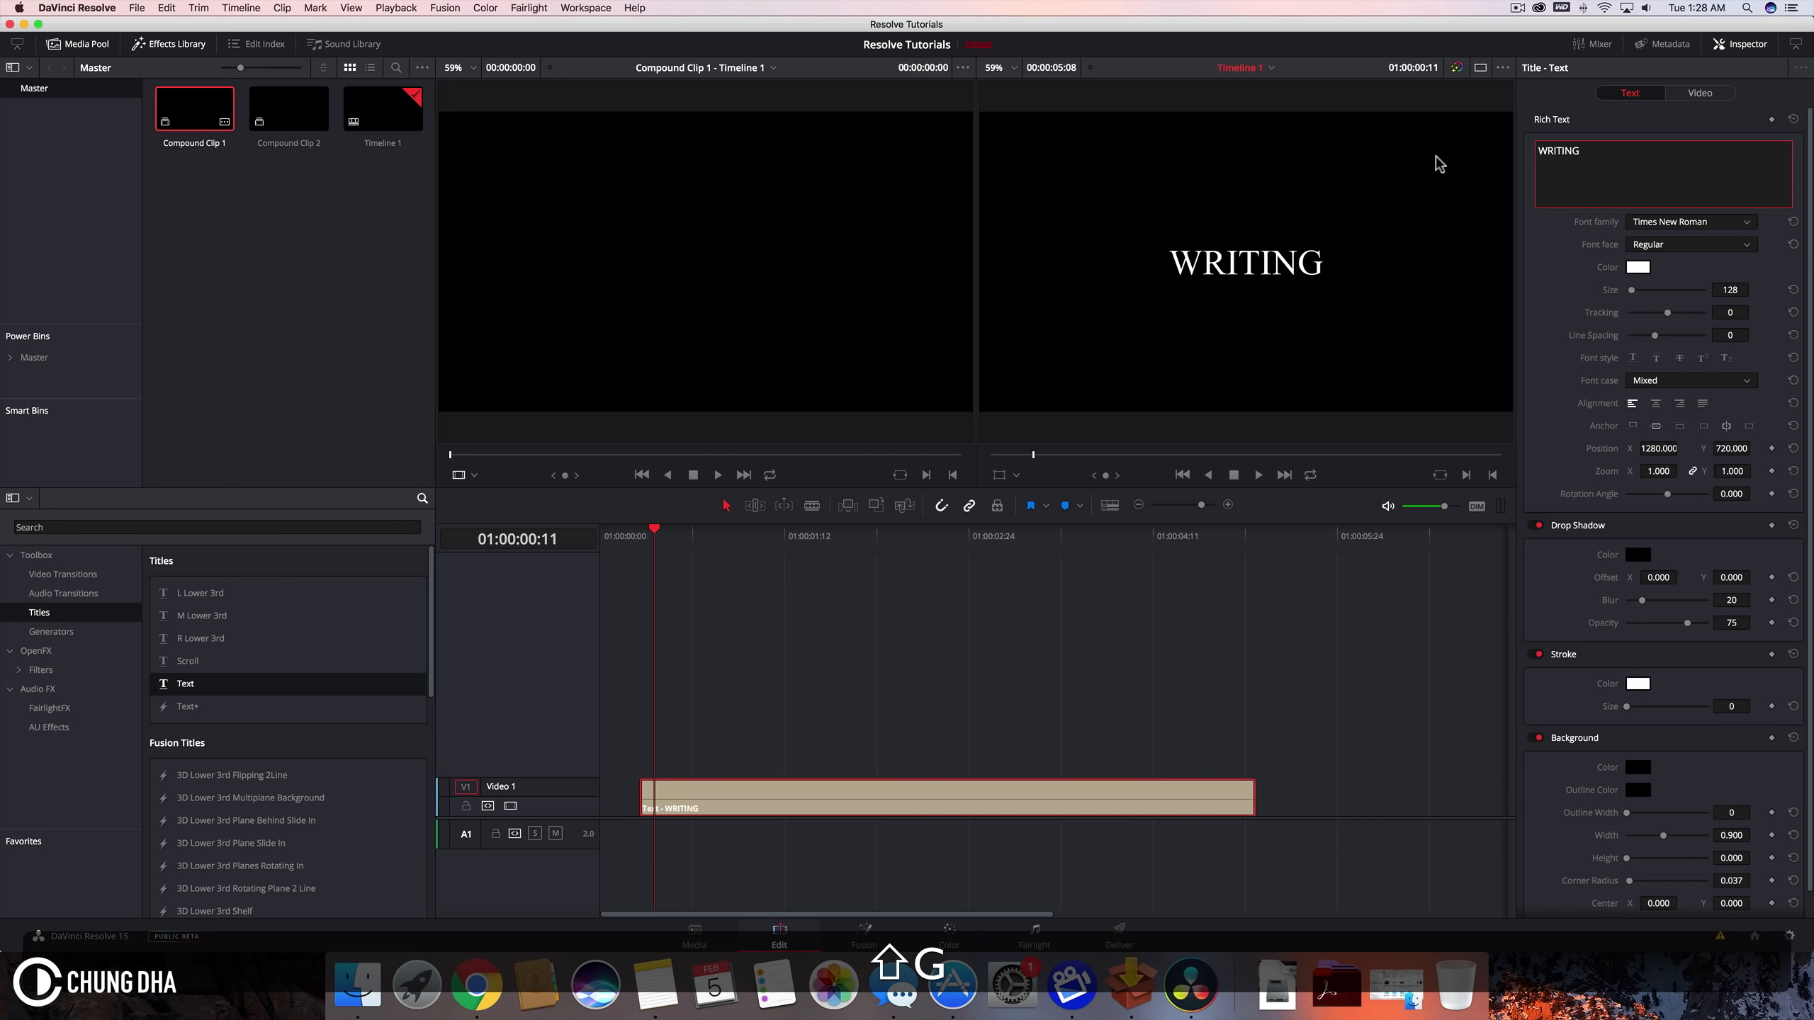
Step: Set the title's font family to Chalkduster
click(1677, 221)
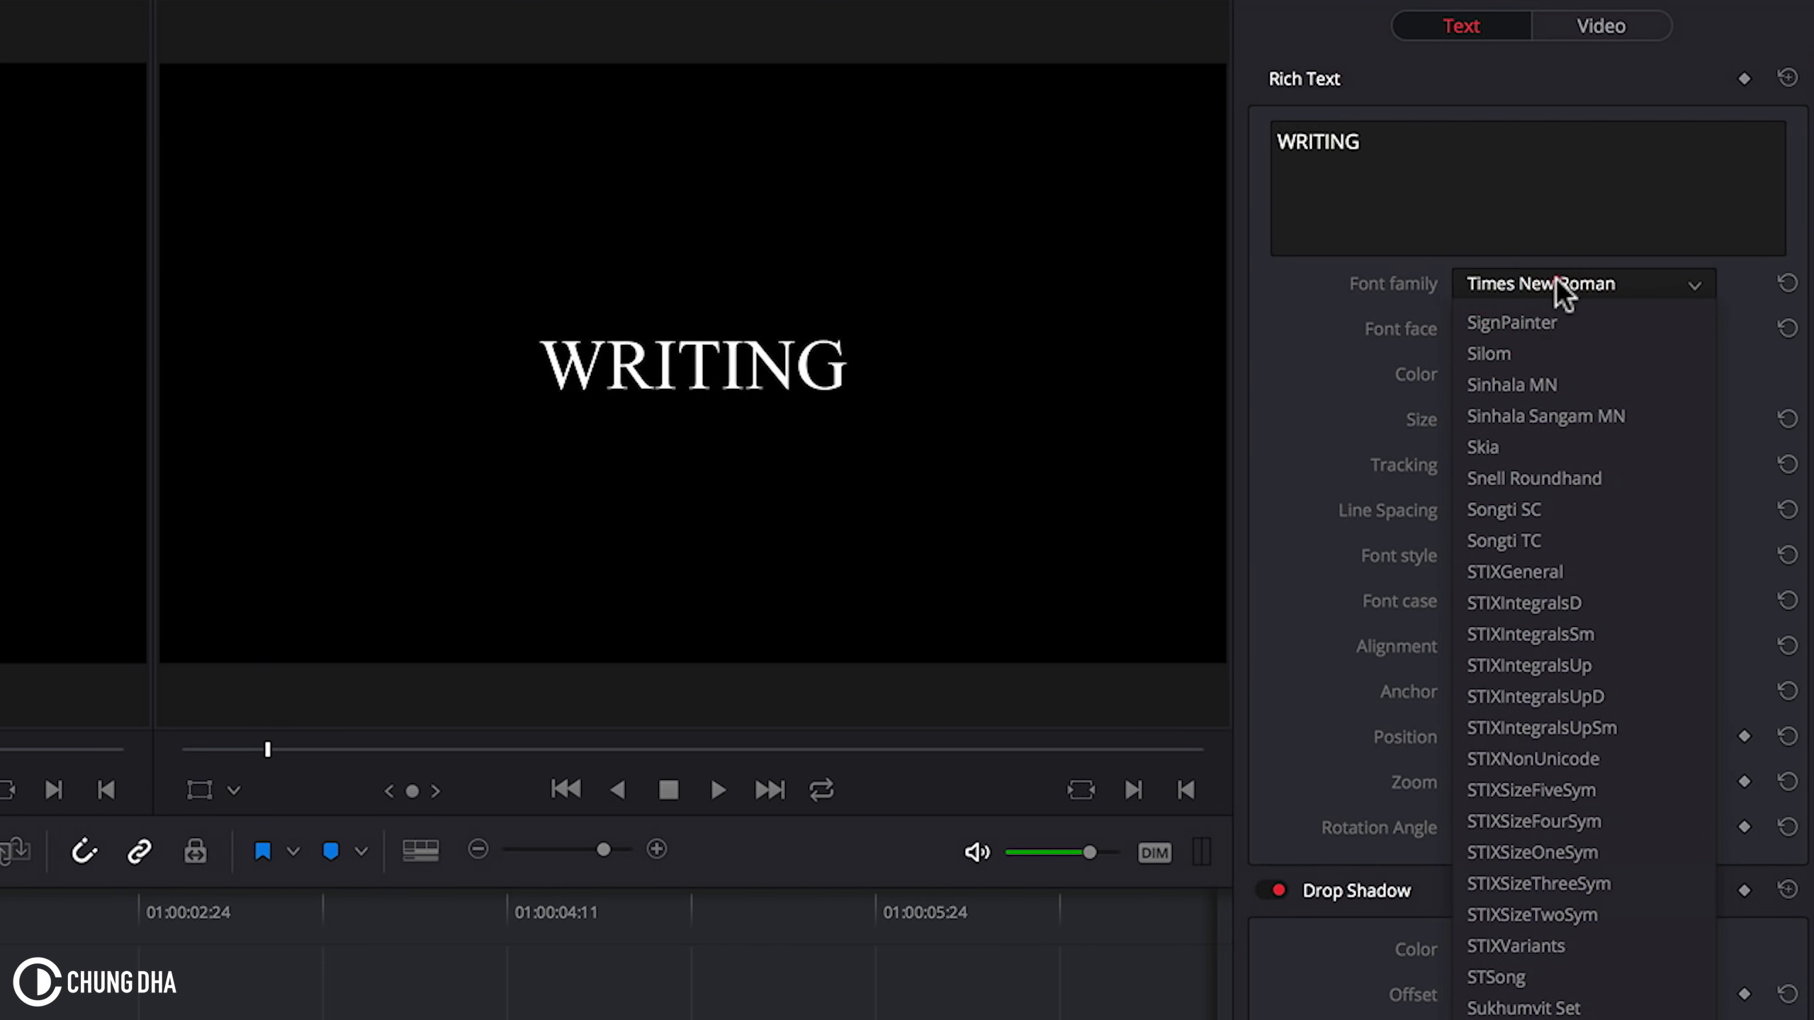
click(1556, 278)
click(1556, 277)
scroll(1553, 567, up, 10)
scroll(1553, 568, up, 15)
scroll(1553, 568, down, 5)
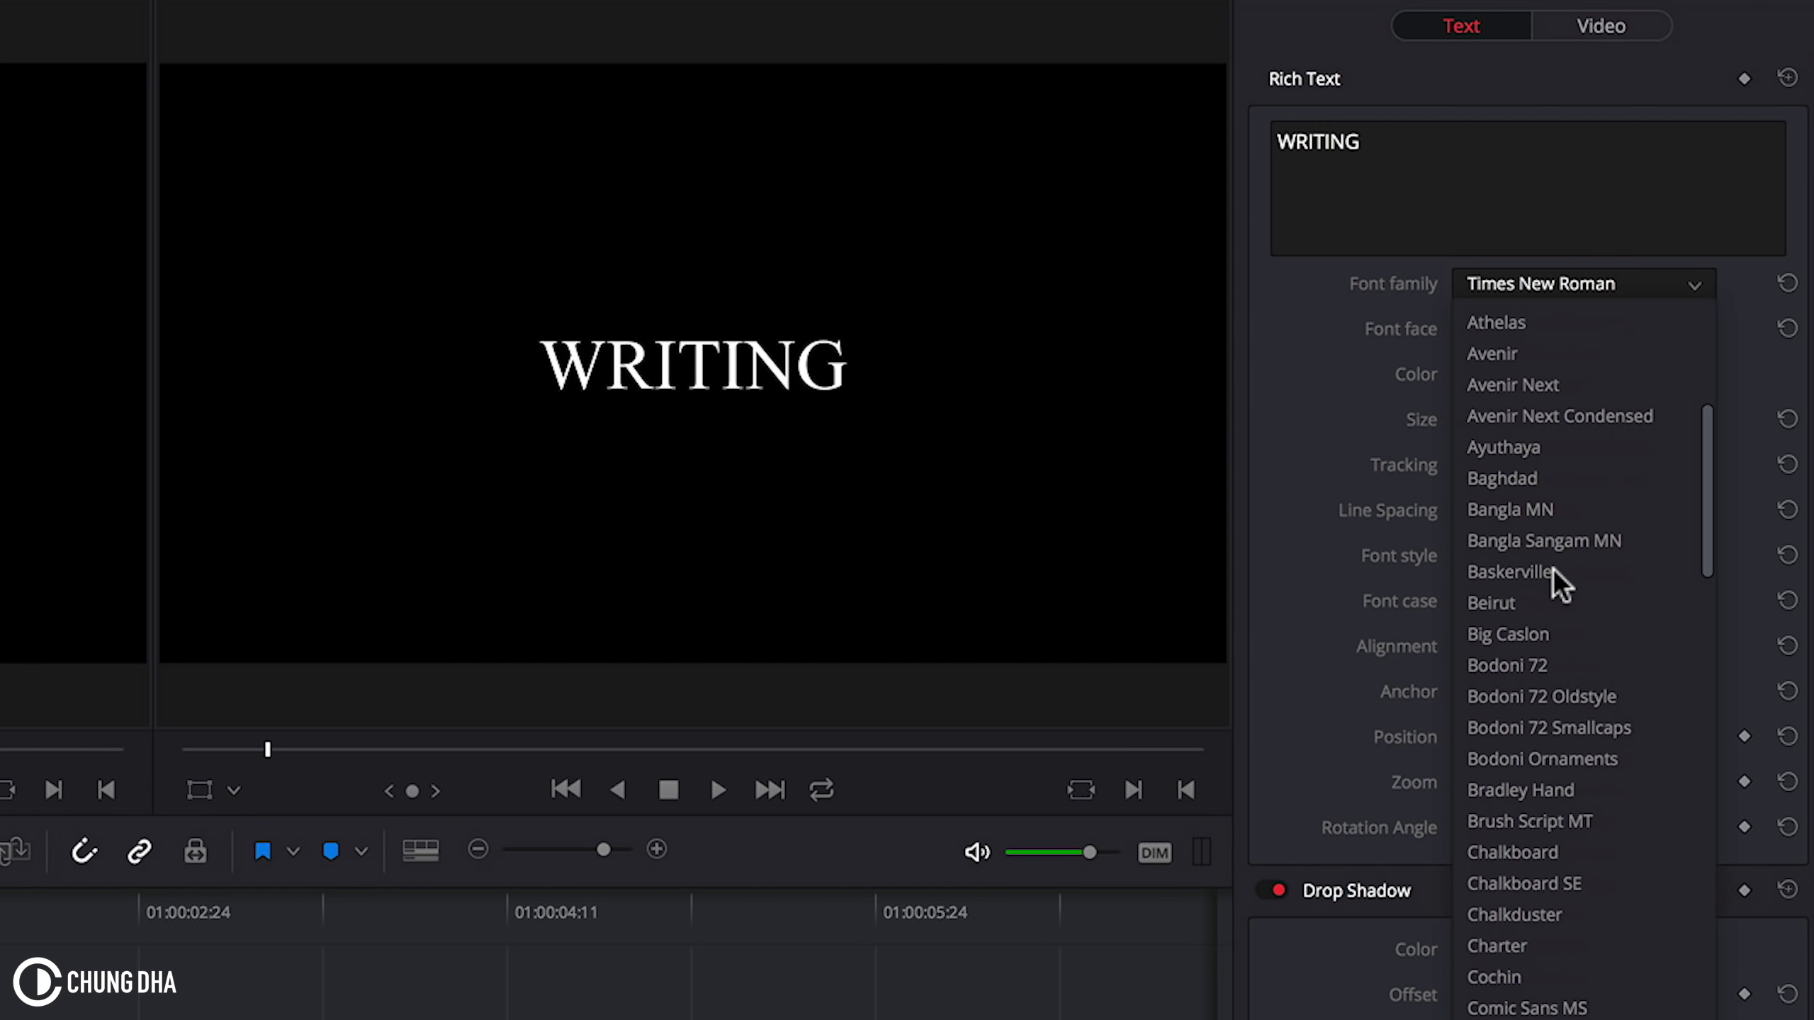
click(1553, 913)
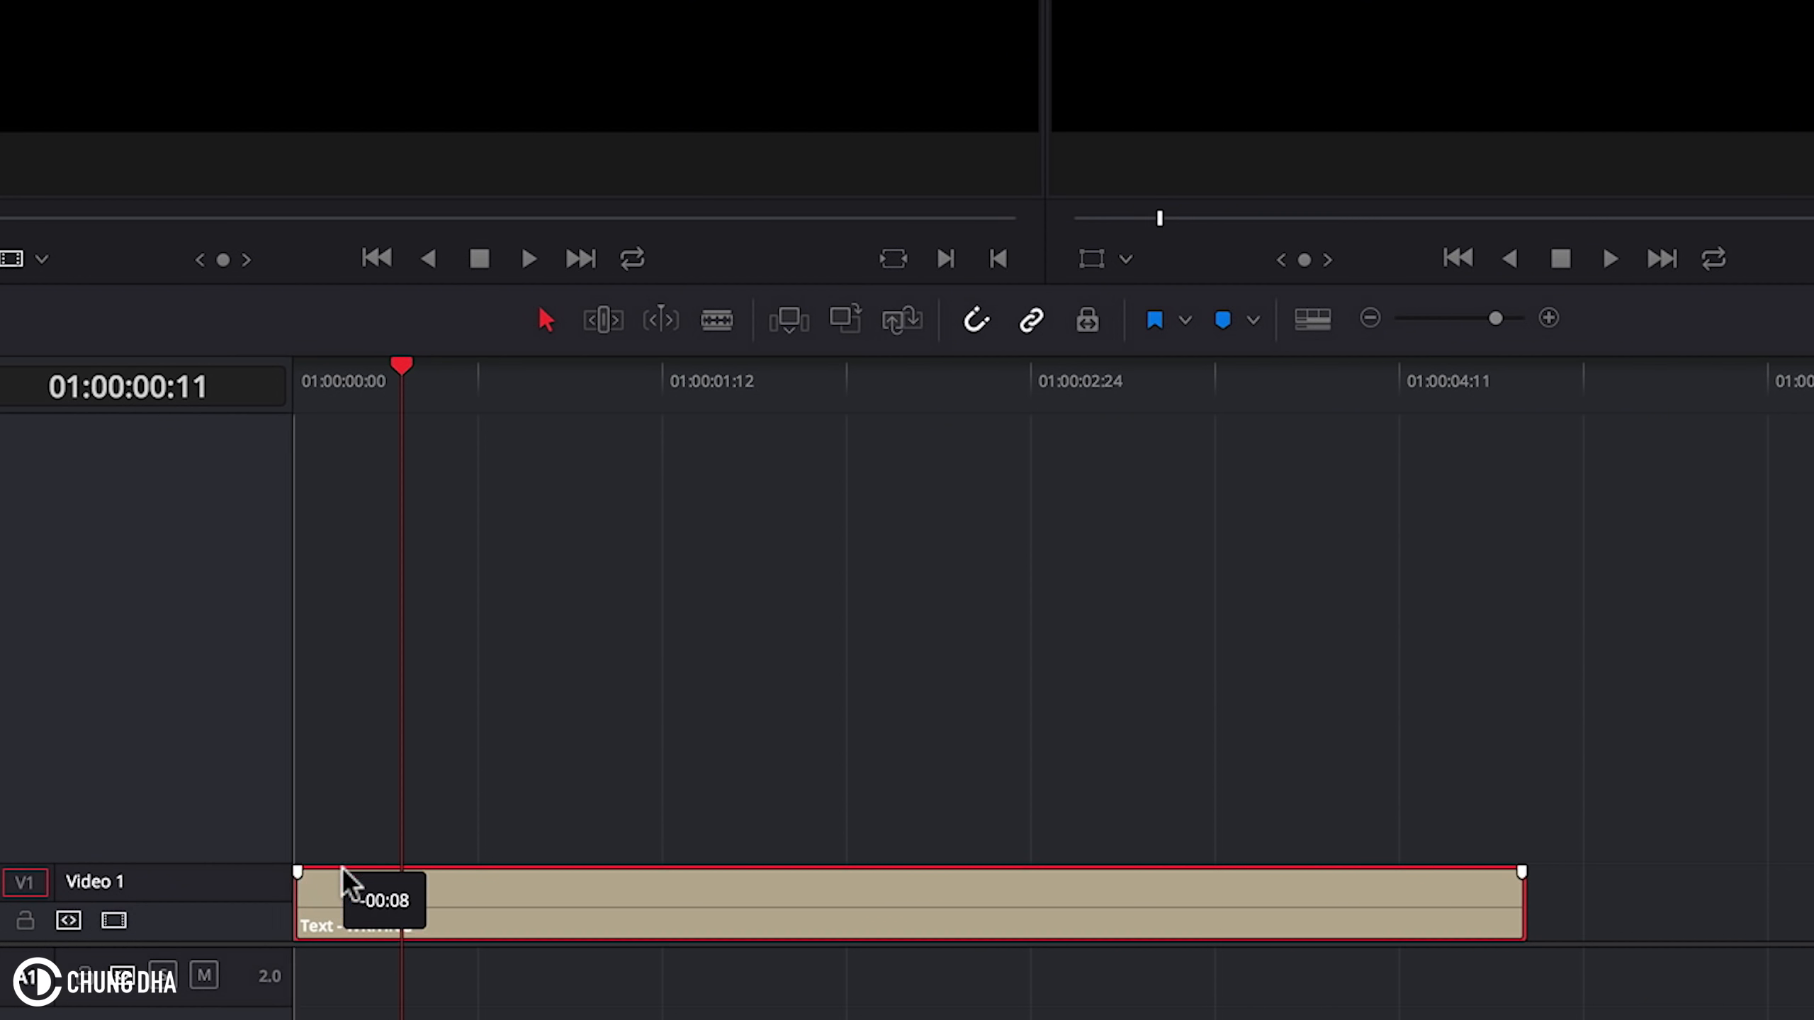
Step: Turn the text clip into a new compound clip
right_click(369, 890)
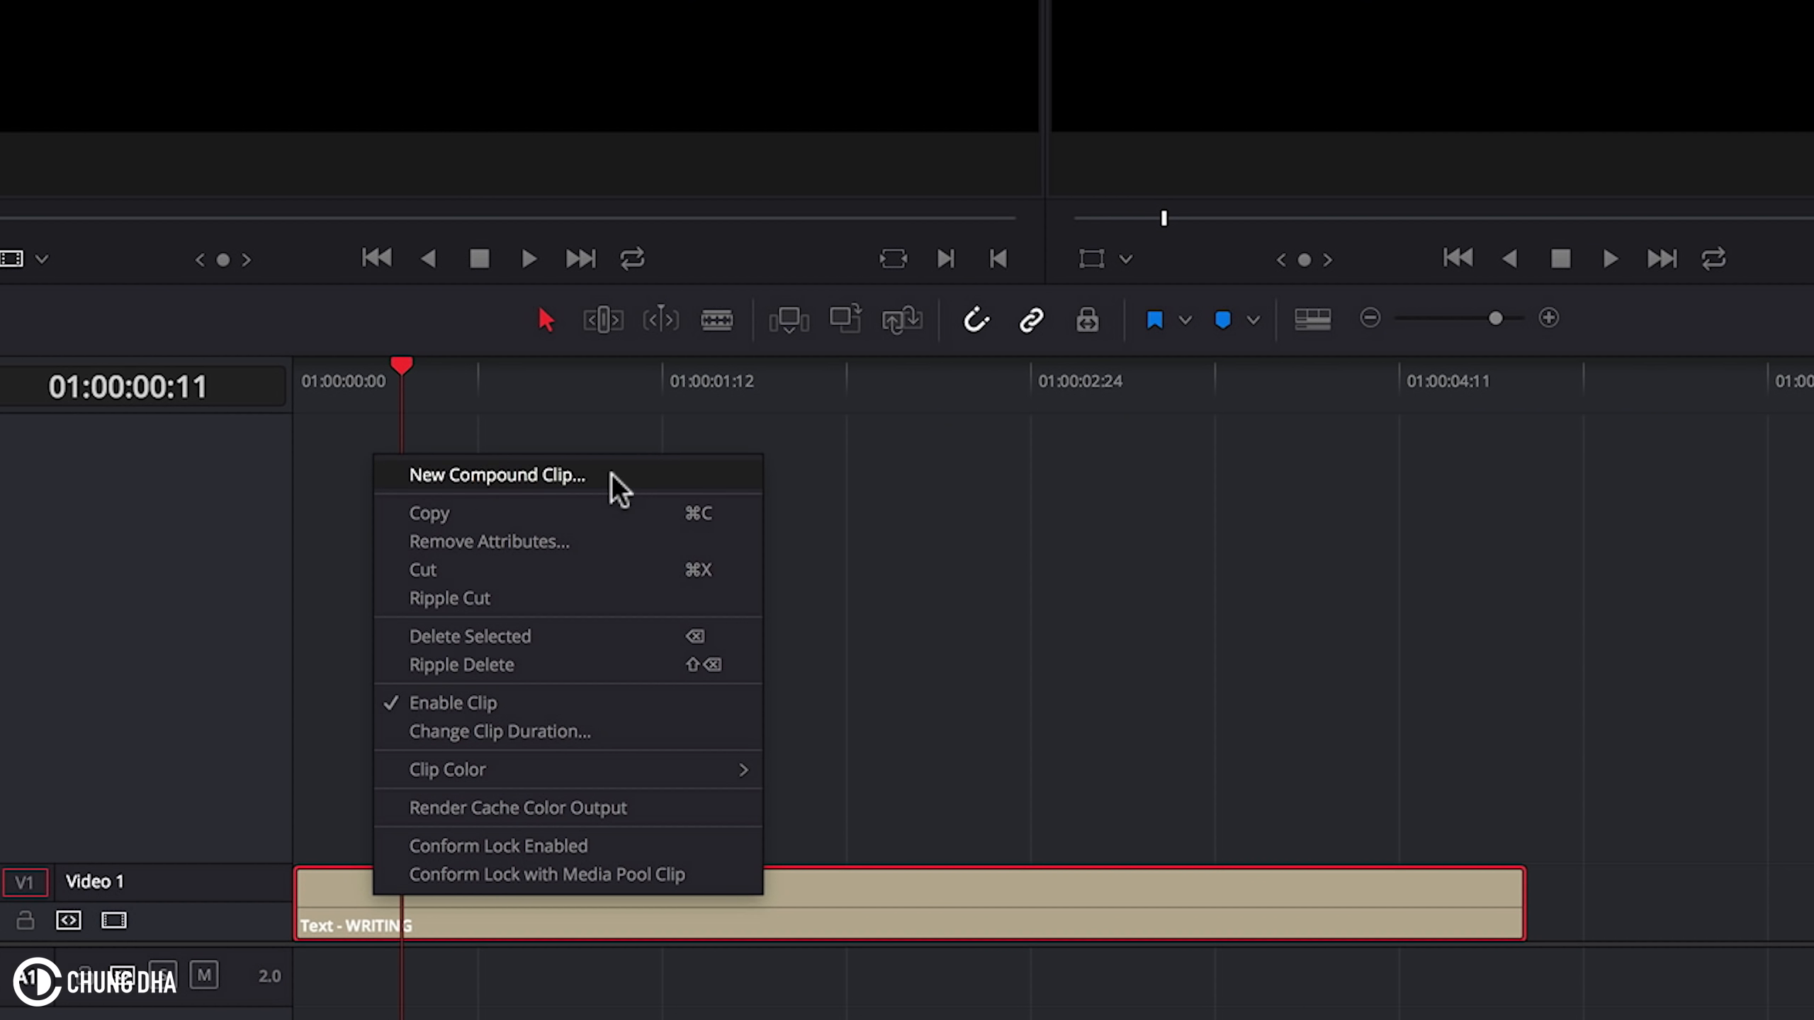
click(611, 474)
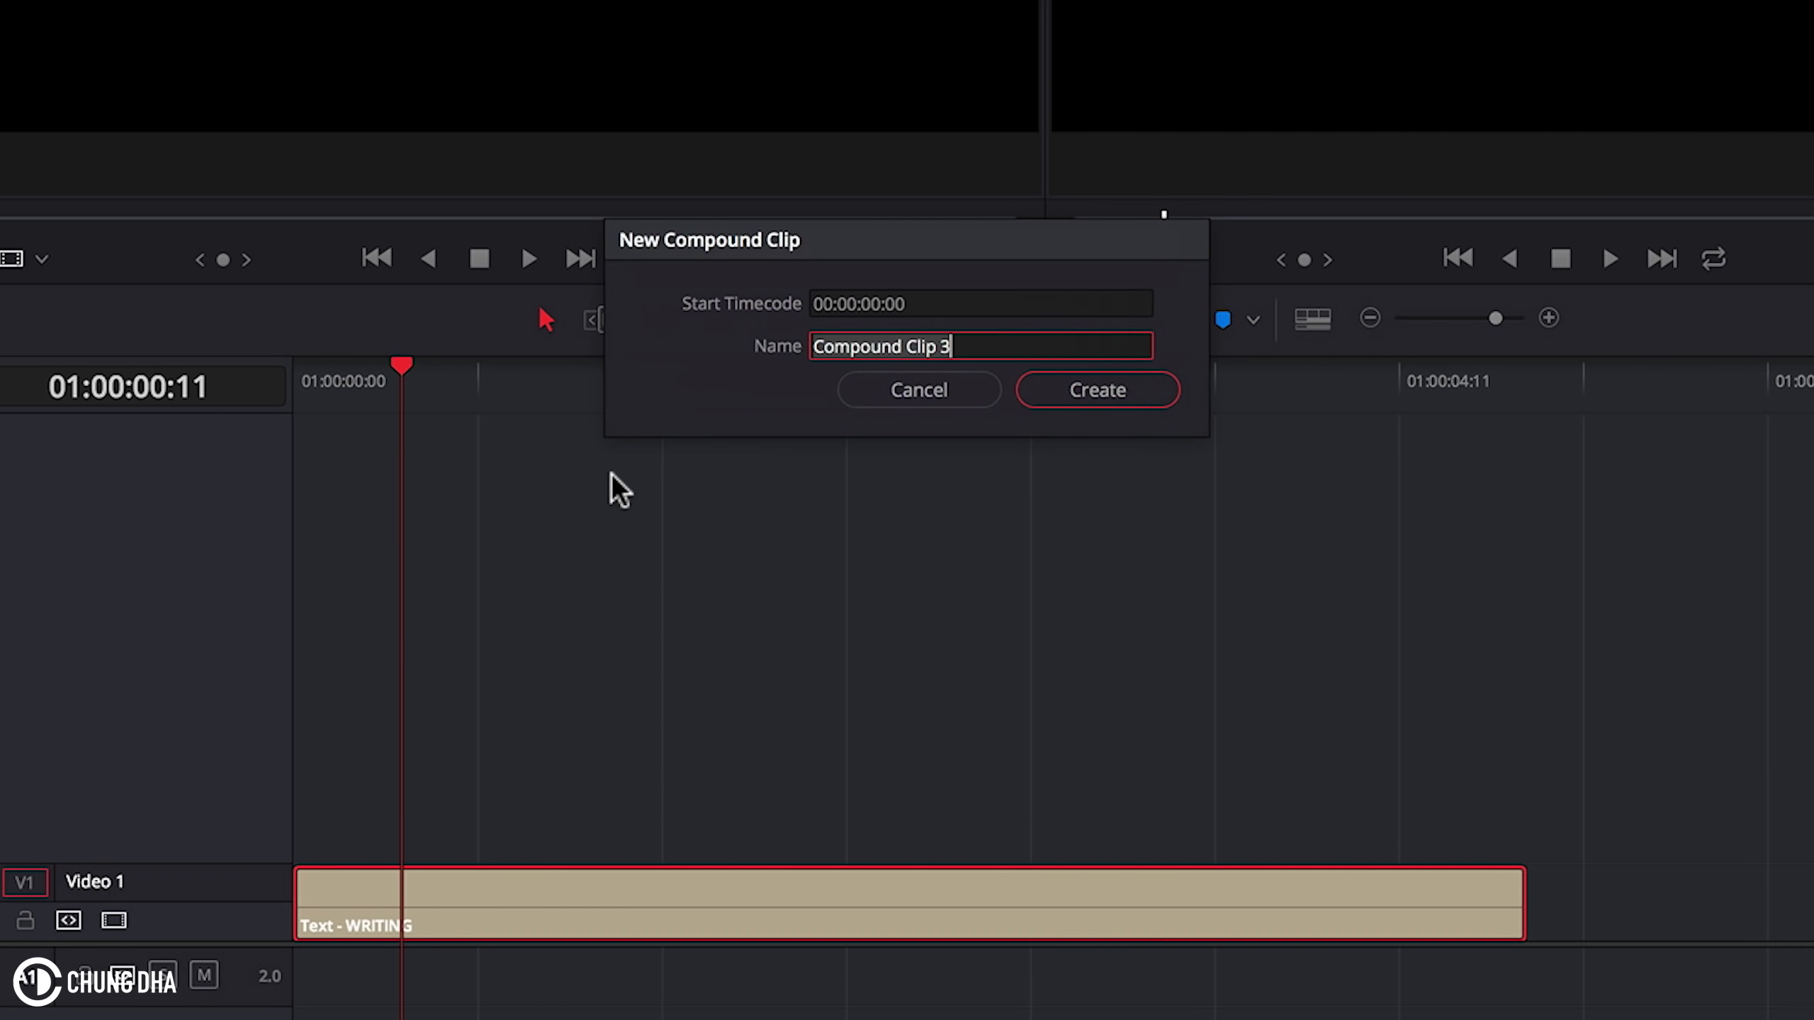
click(1111, 397)
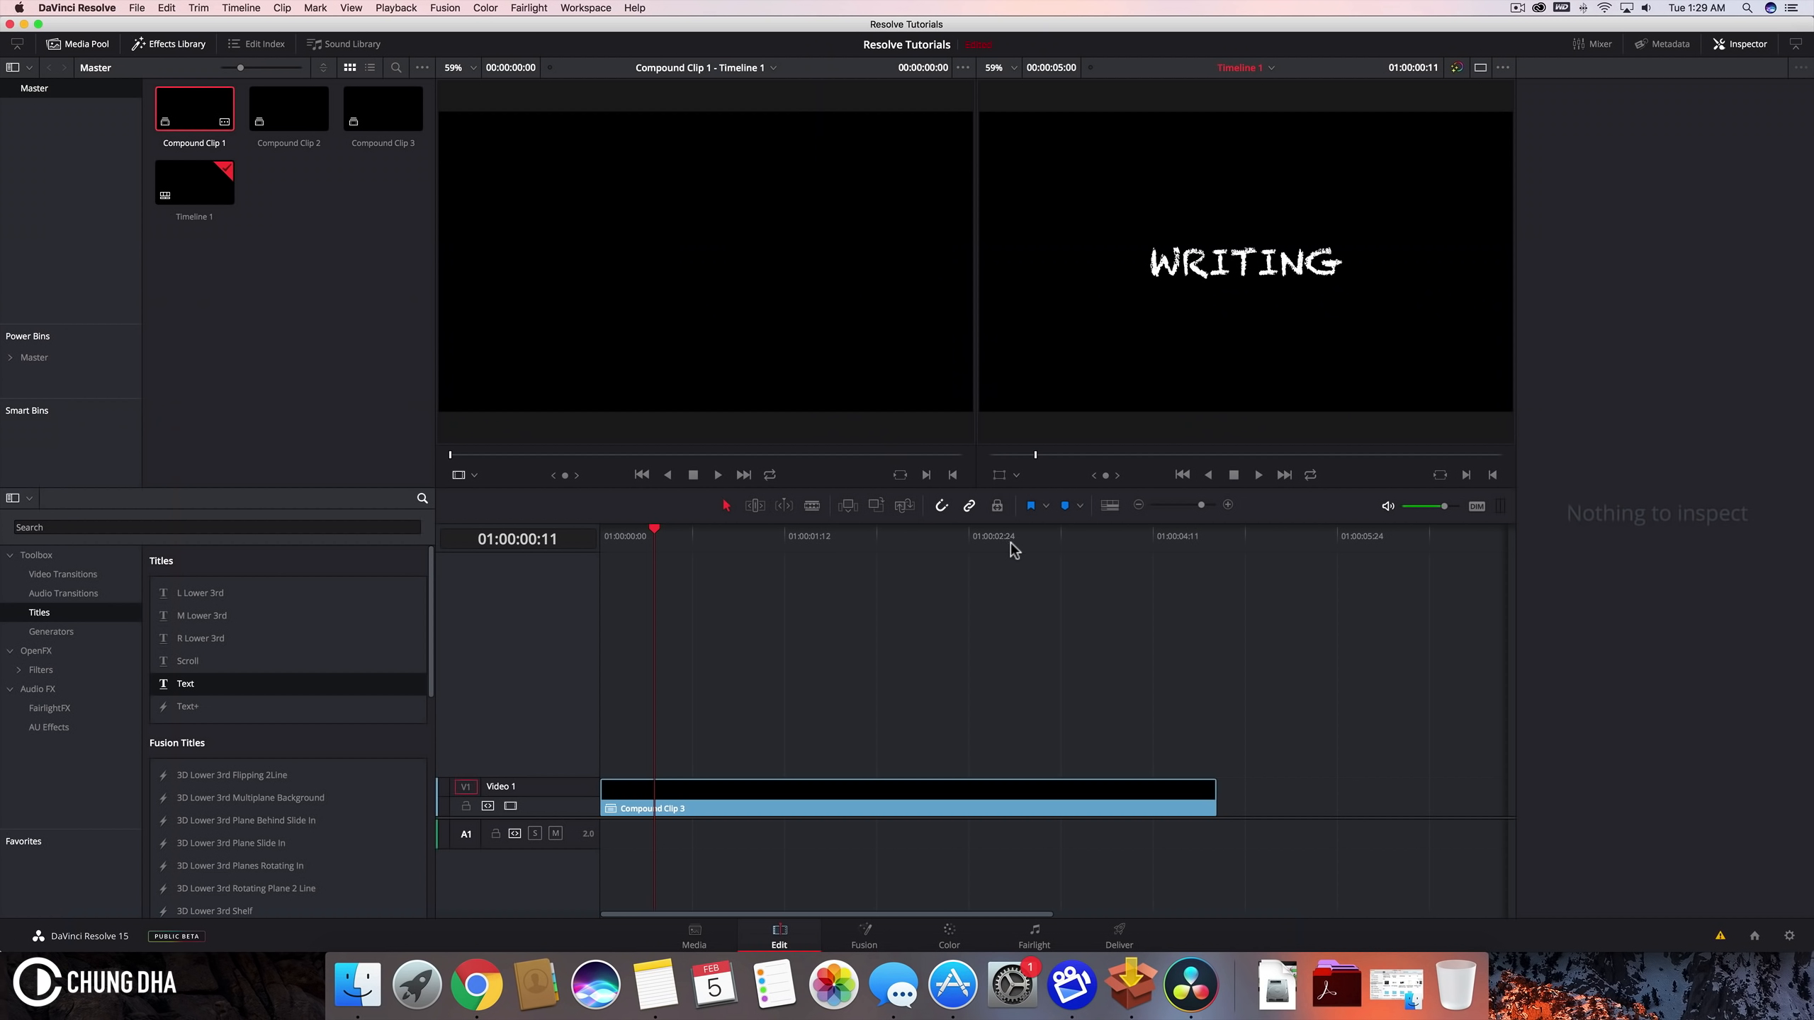
Step: Open the compound clip in Fusion and spread out the MediaIn1 and MediaOut1 nodes
click(882, 939)
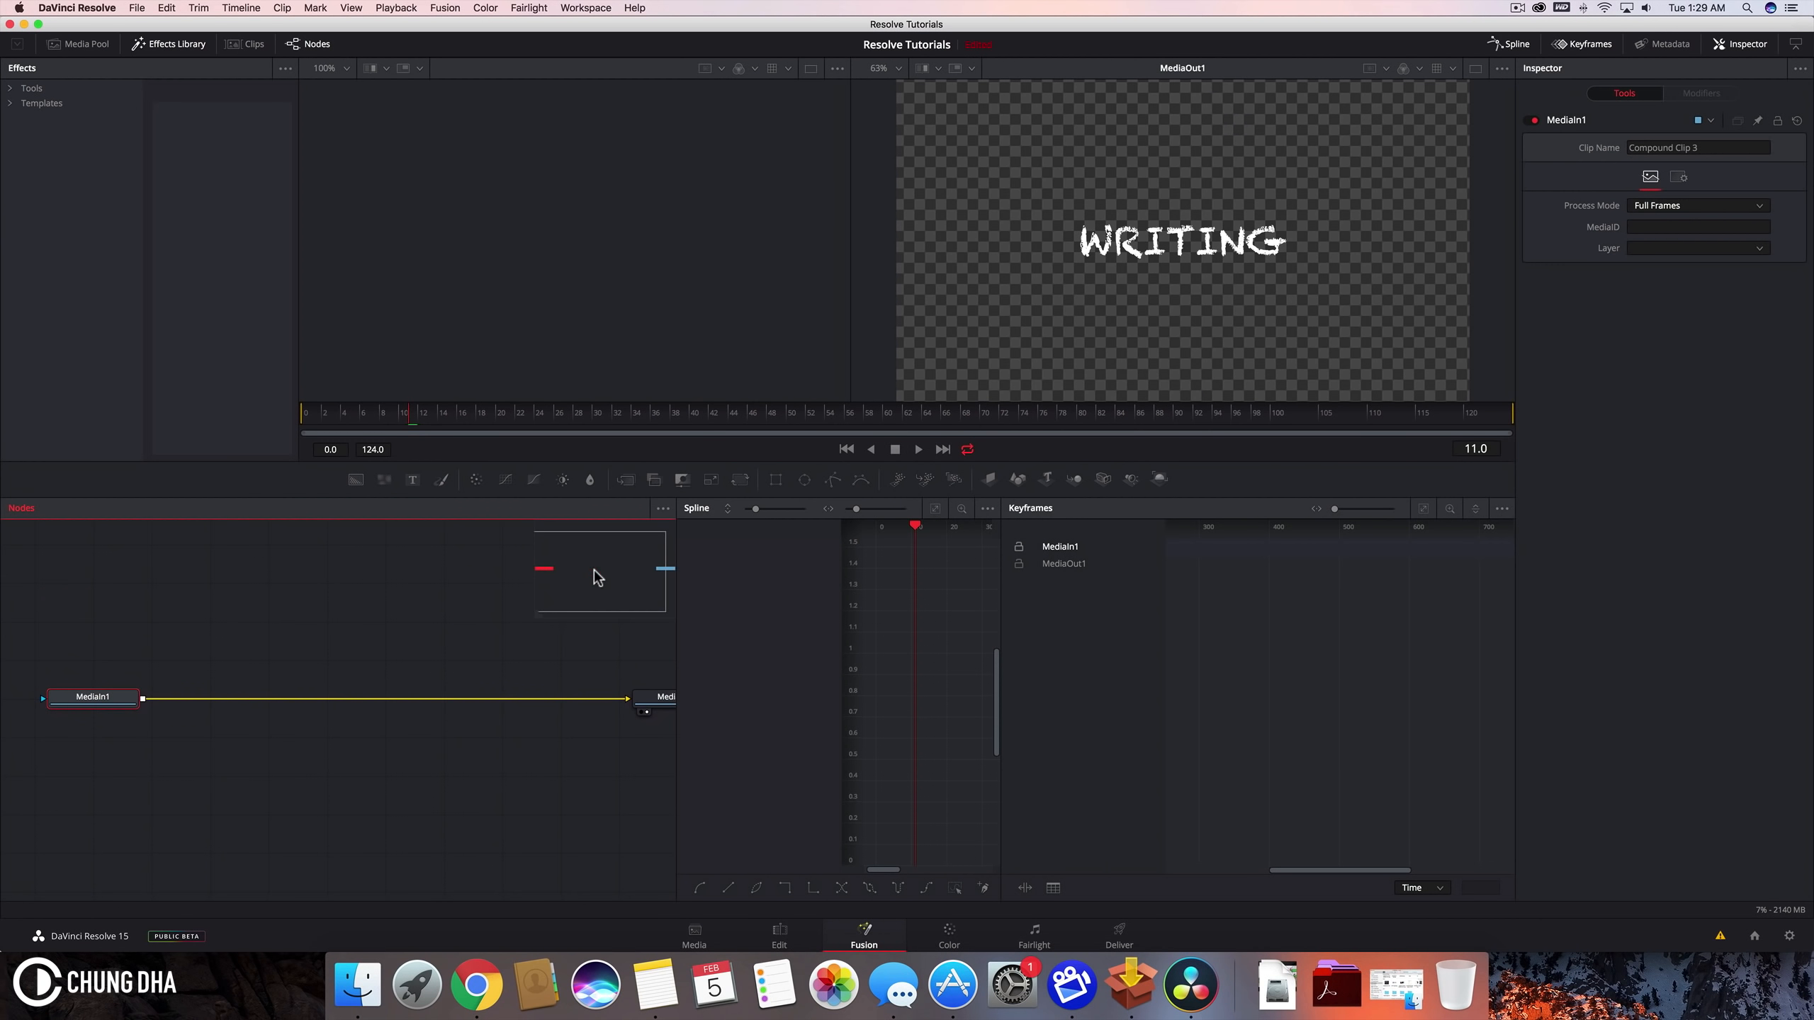
drag(100, 687, 204, 705)
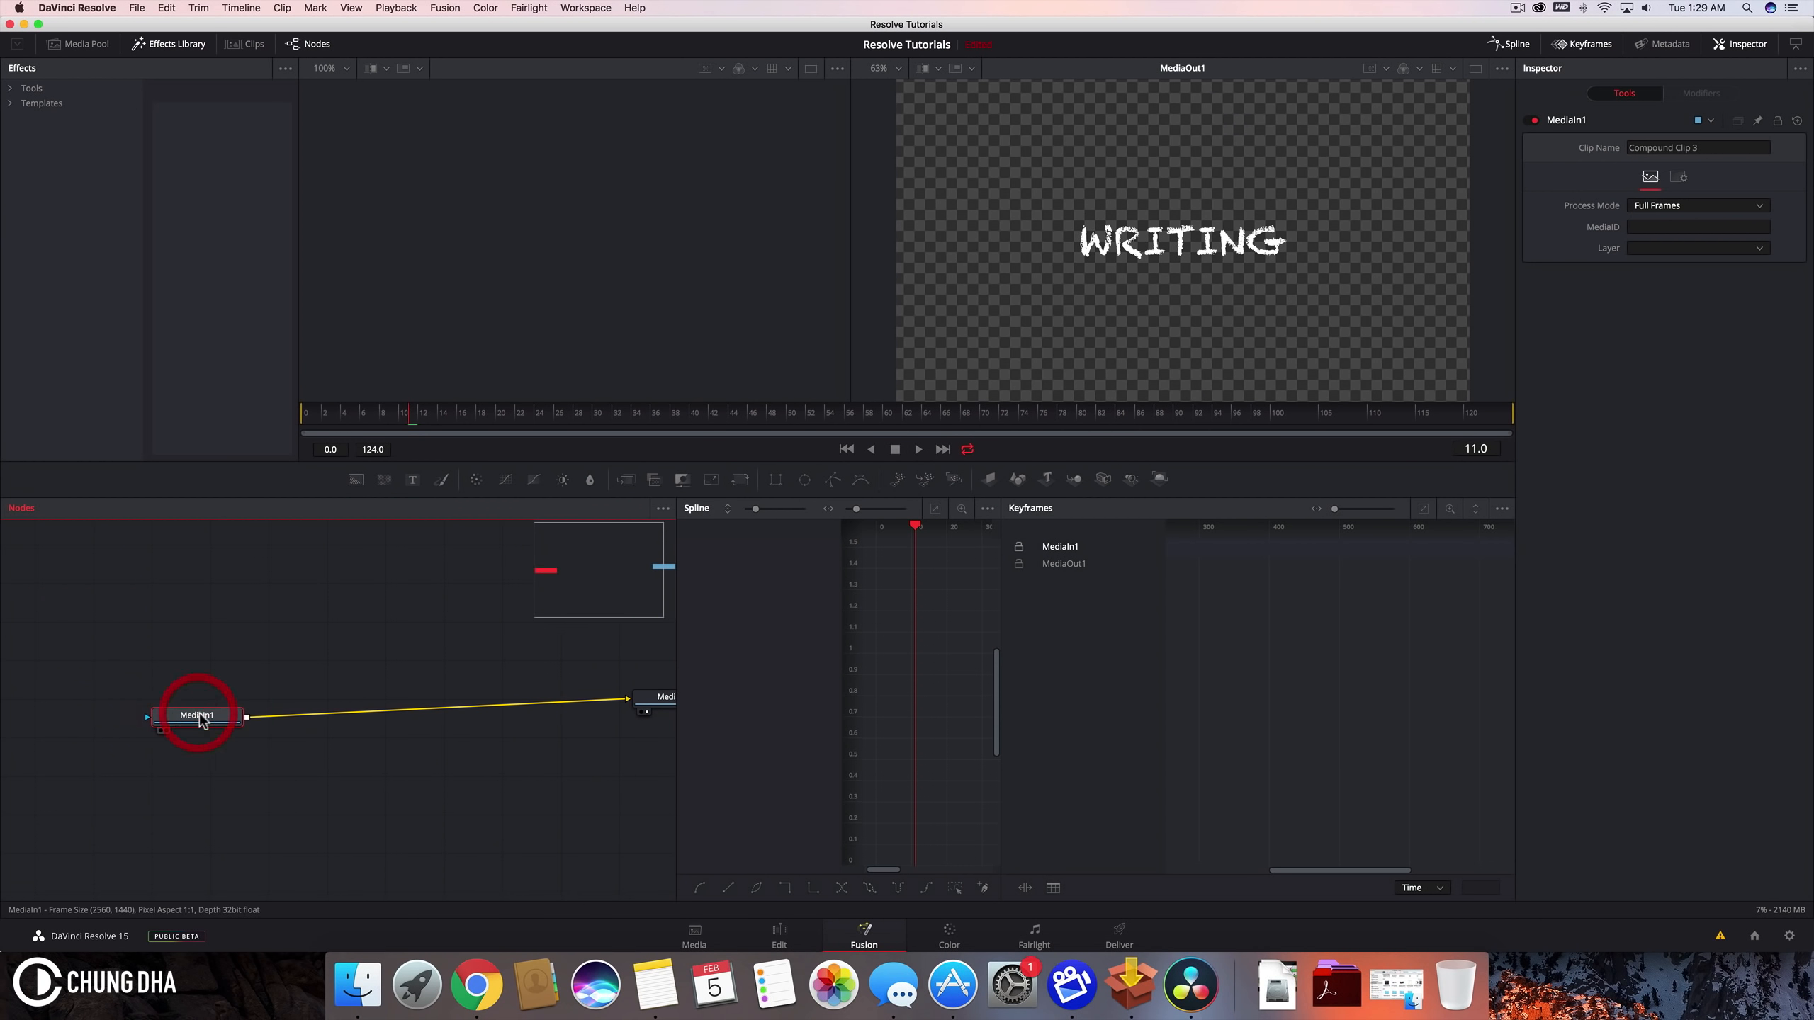
drag(656, 710, 477, 732)
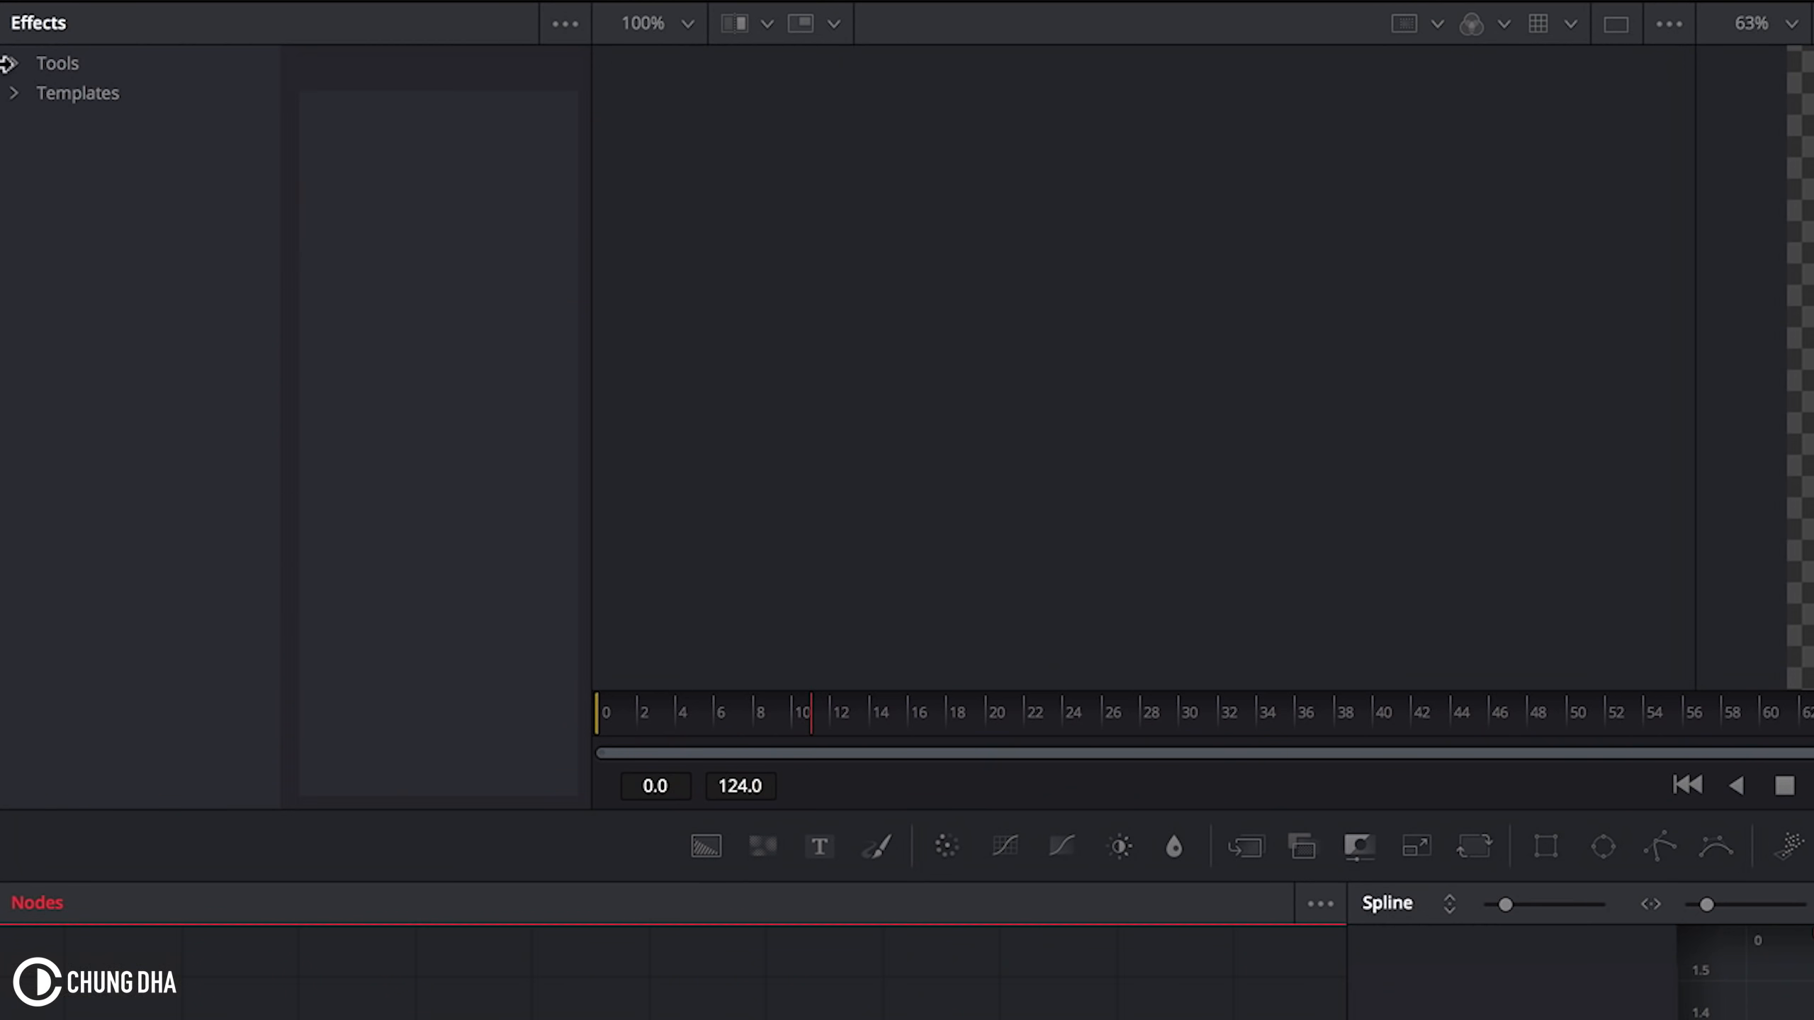
Step: Add a Mask Paint node from the Mask tools to the node editor
click(8, 63)
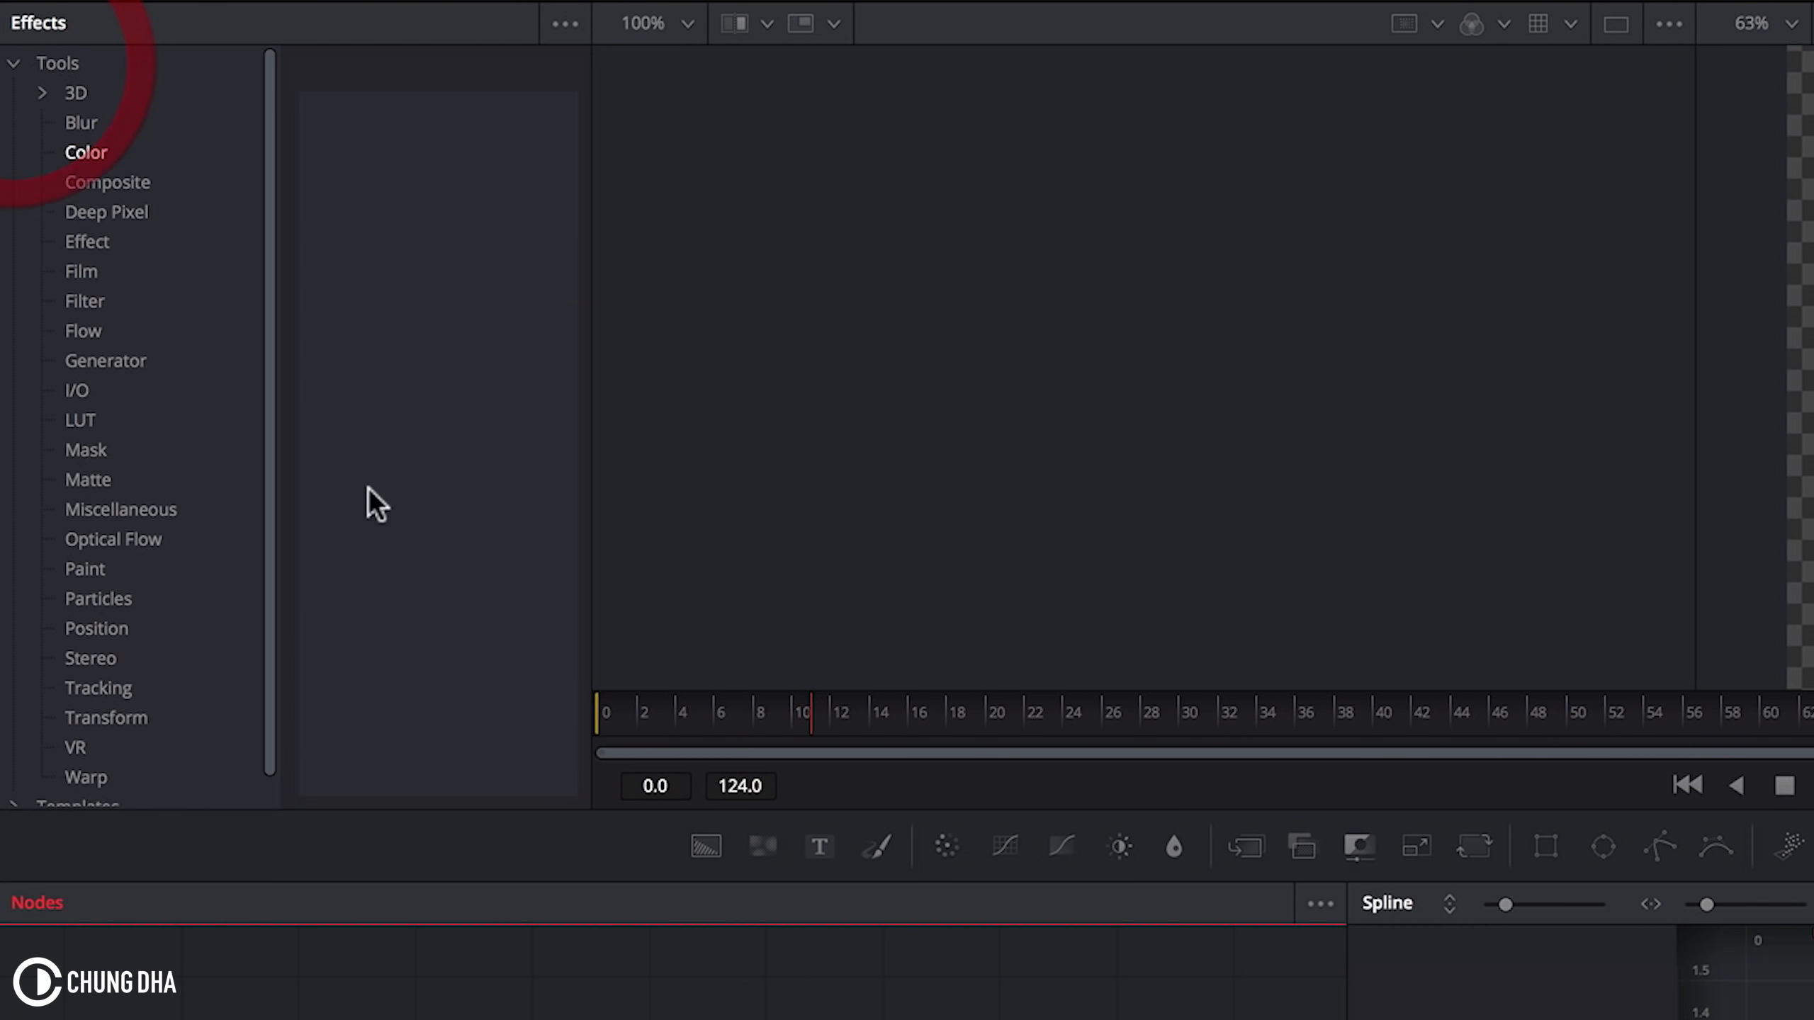
scroll(166, 629, down, 1)
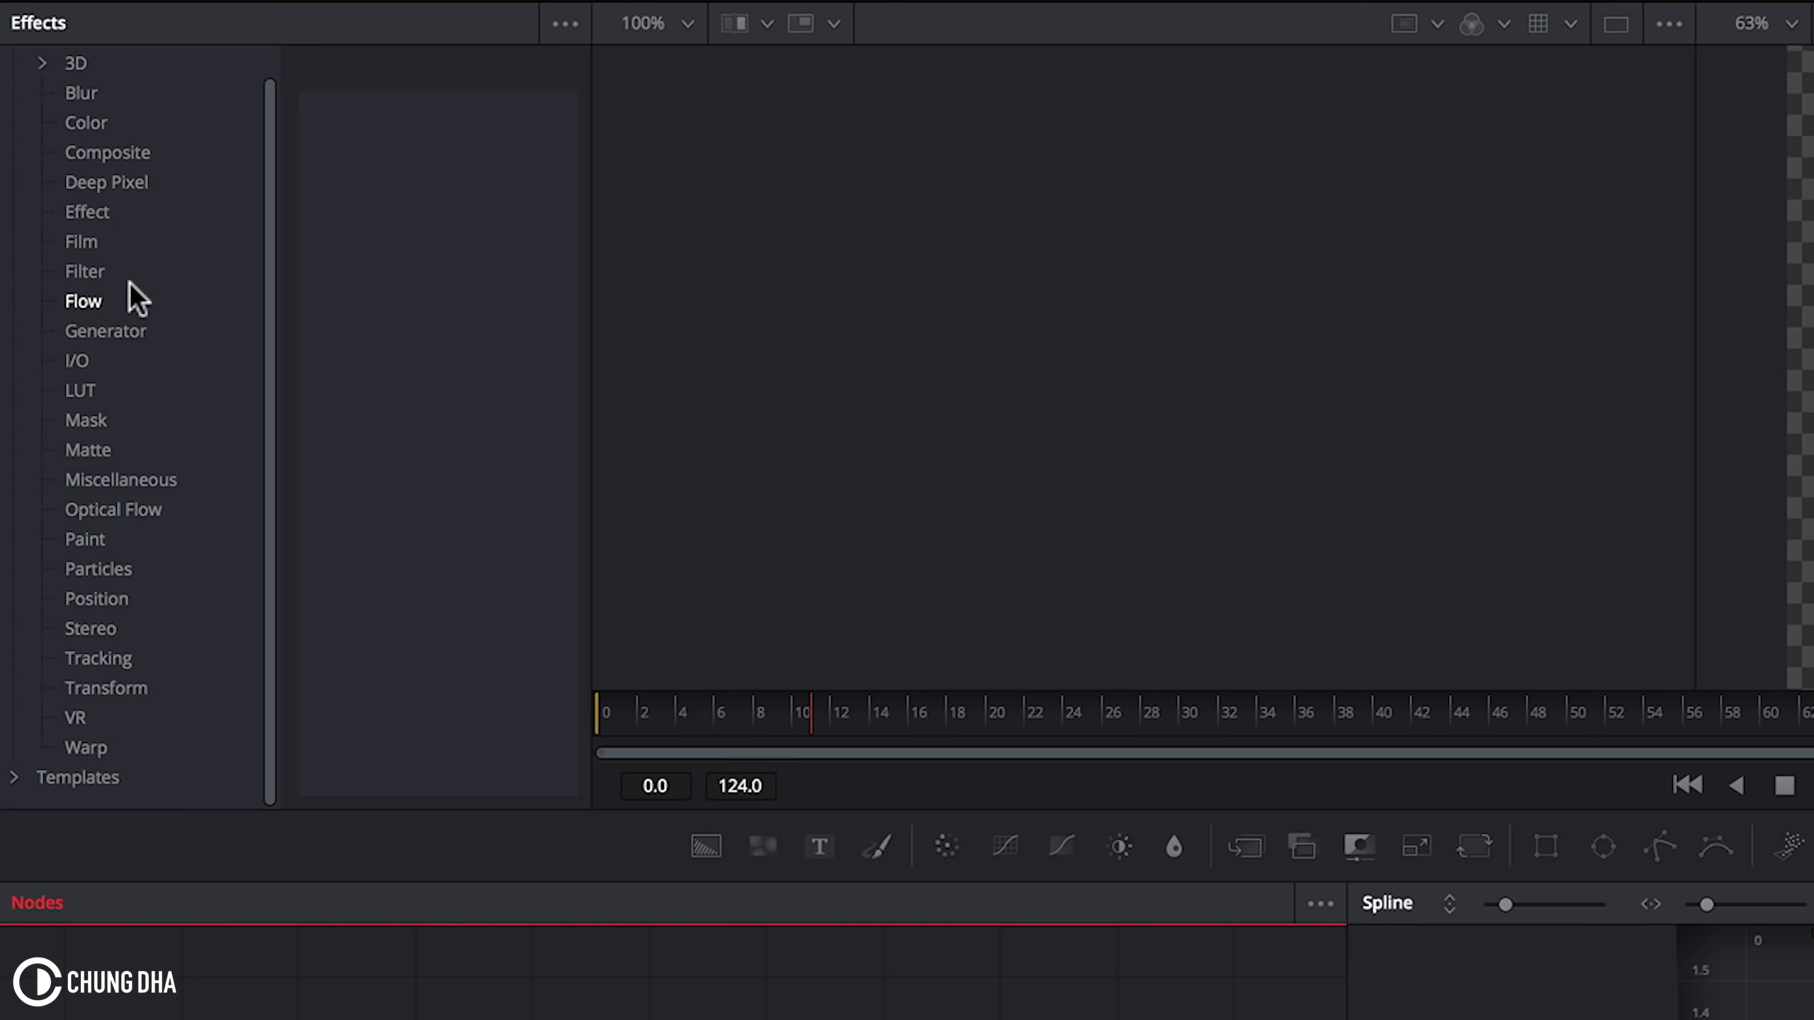
click(72, 422)
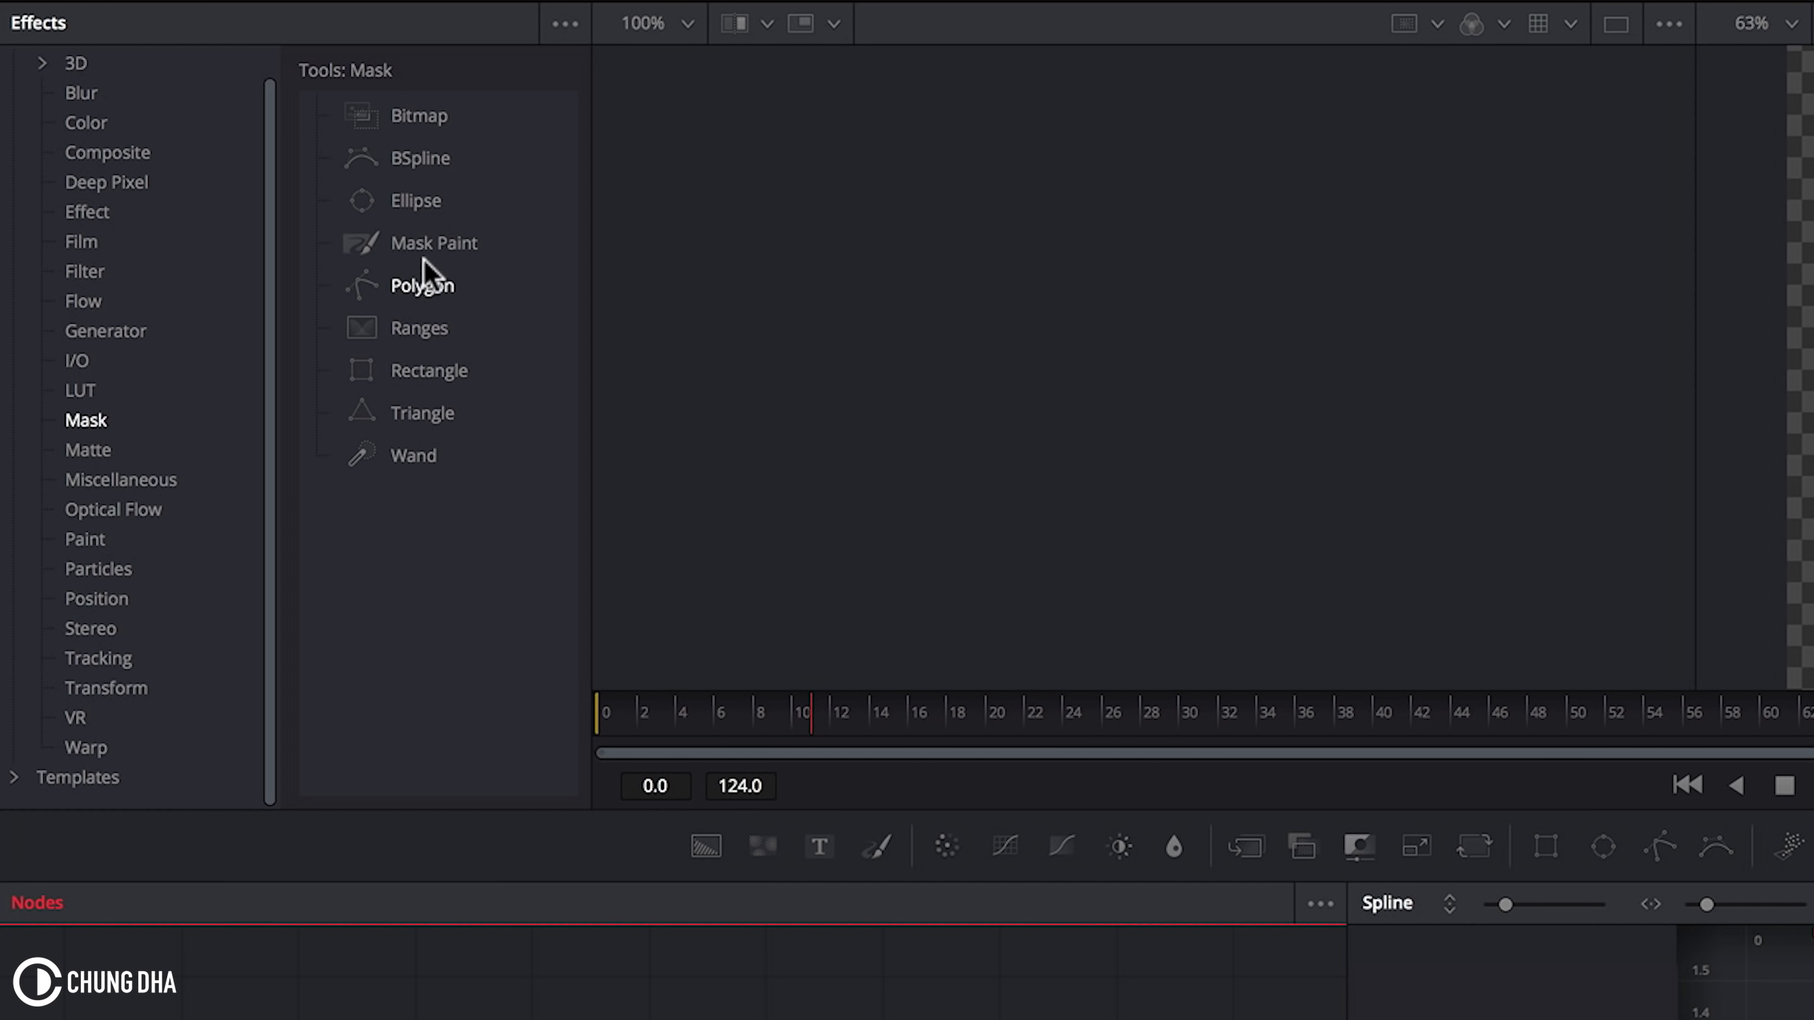
mouse_move(441, 248)
mouse_down()
mouse_move(244, 880)
mouse_move(83, 719)
mouse_move(245, 720)
mouse_up()
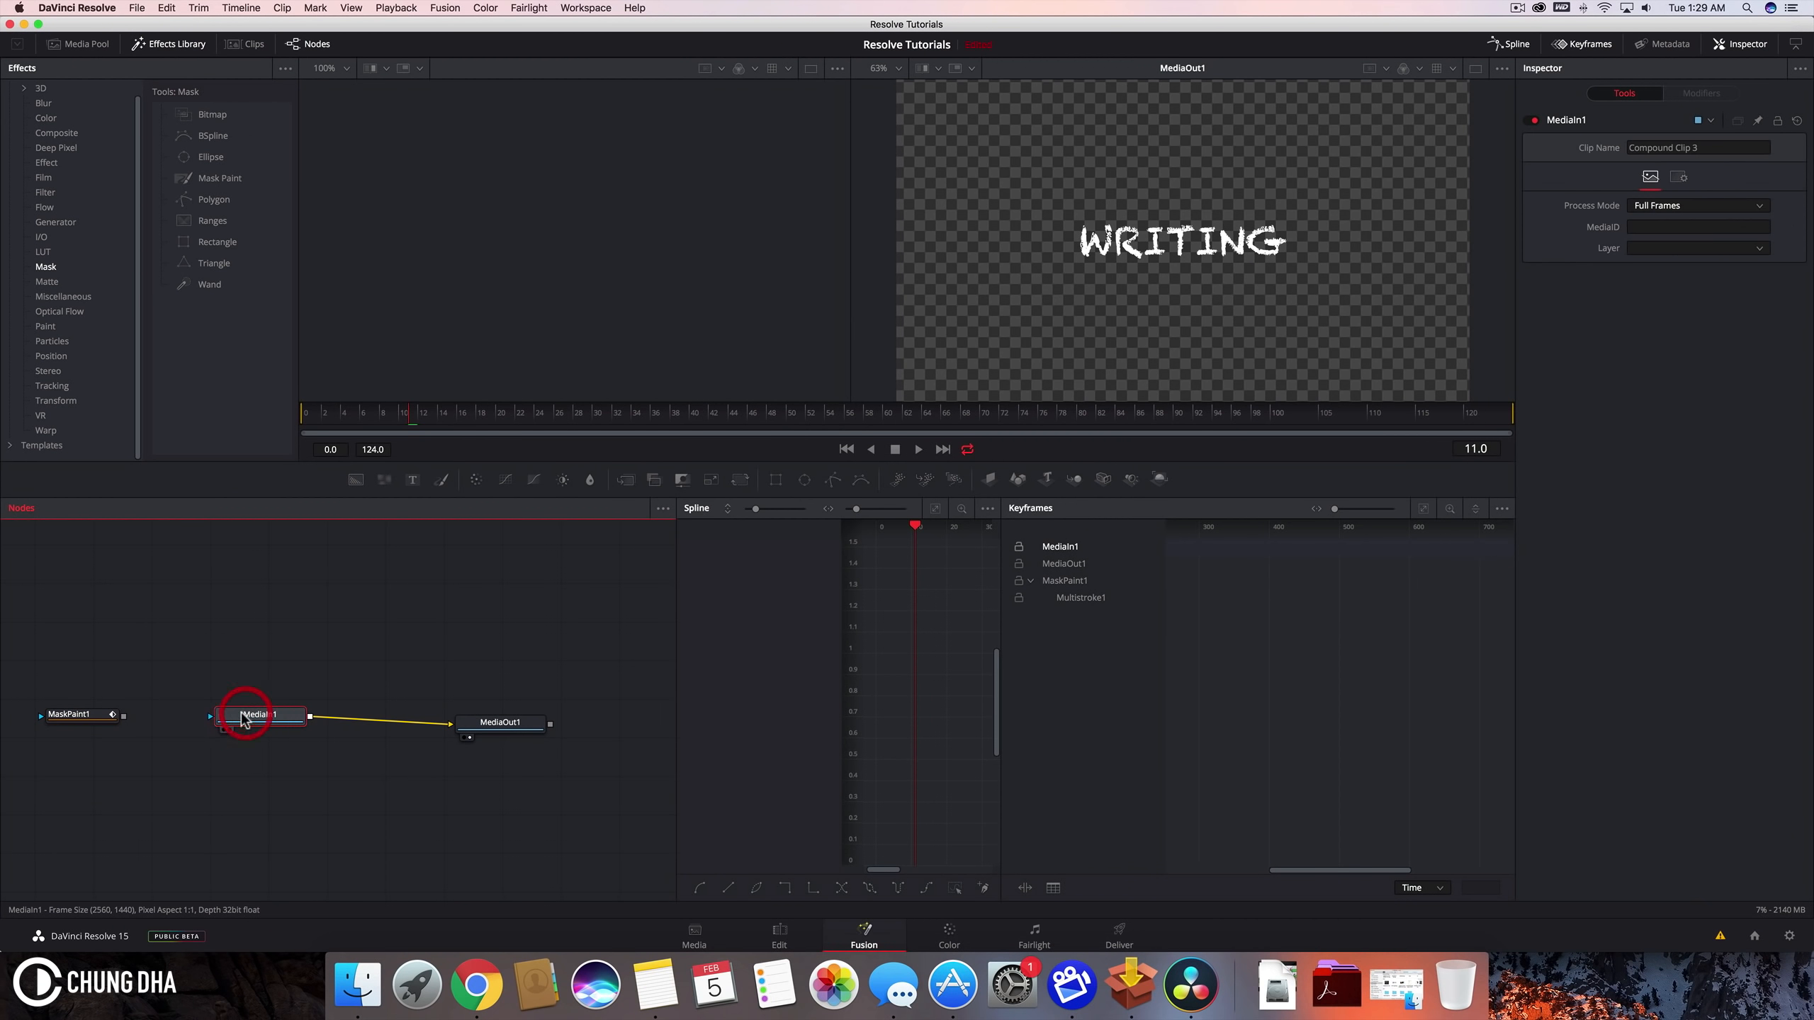
Step: Connect the Mask Paint node as the mask of MediaIn1 and set its Stroke Duration to 30
drag(124, 715, 214, 720)
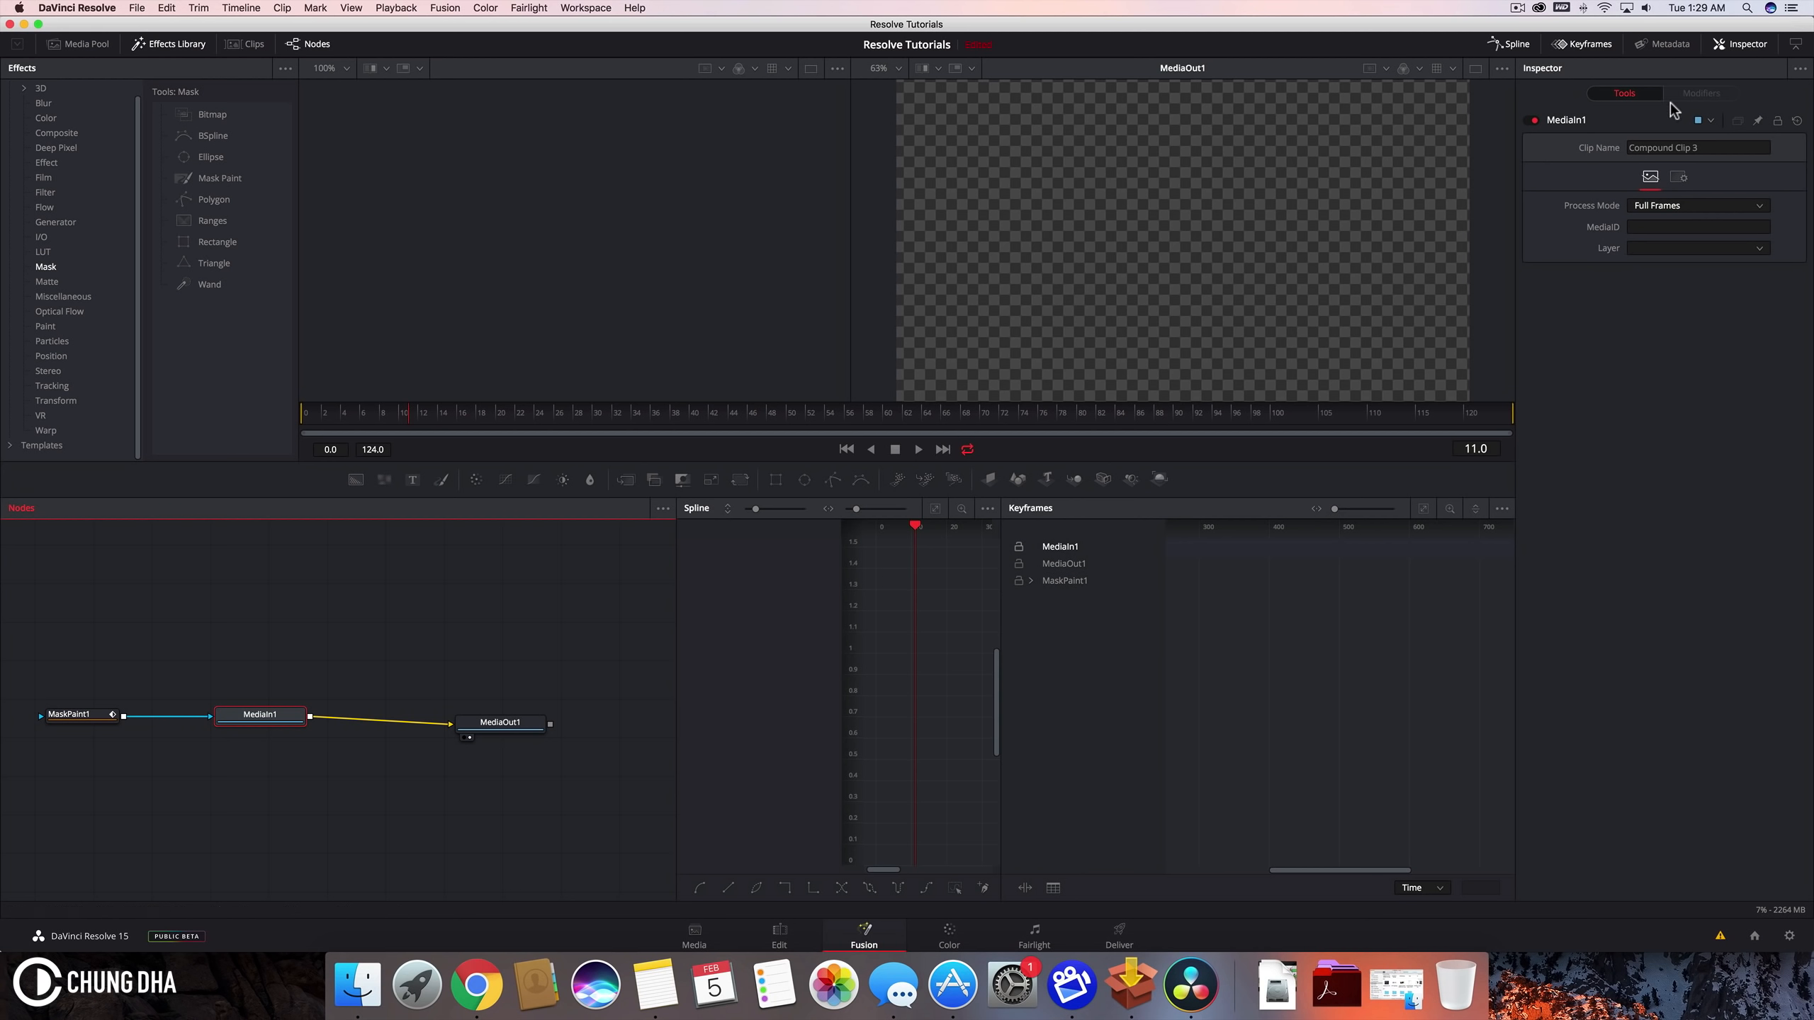
click(93, 713)
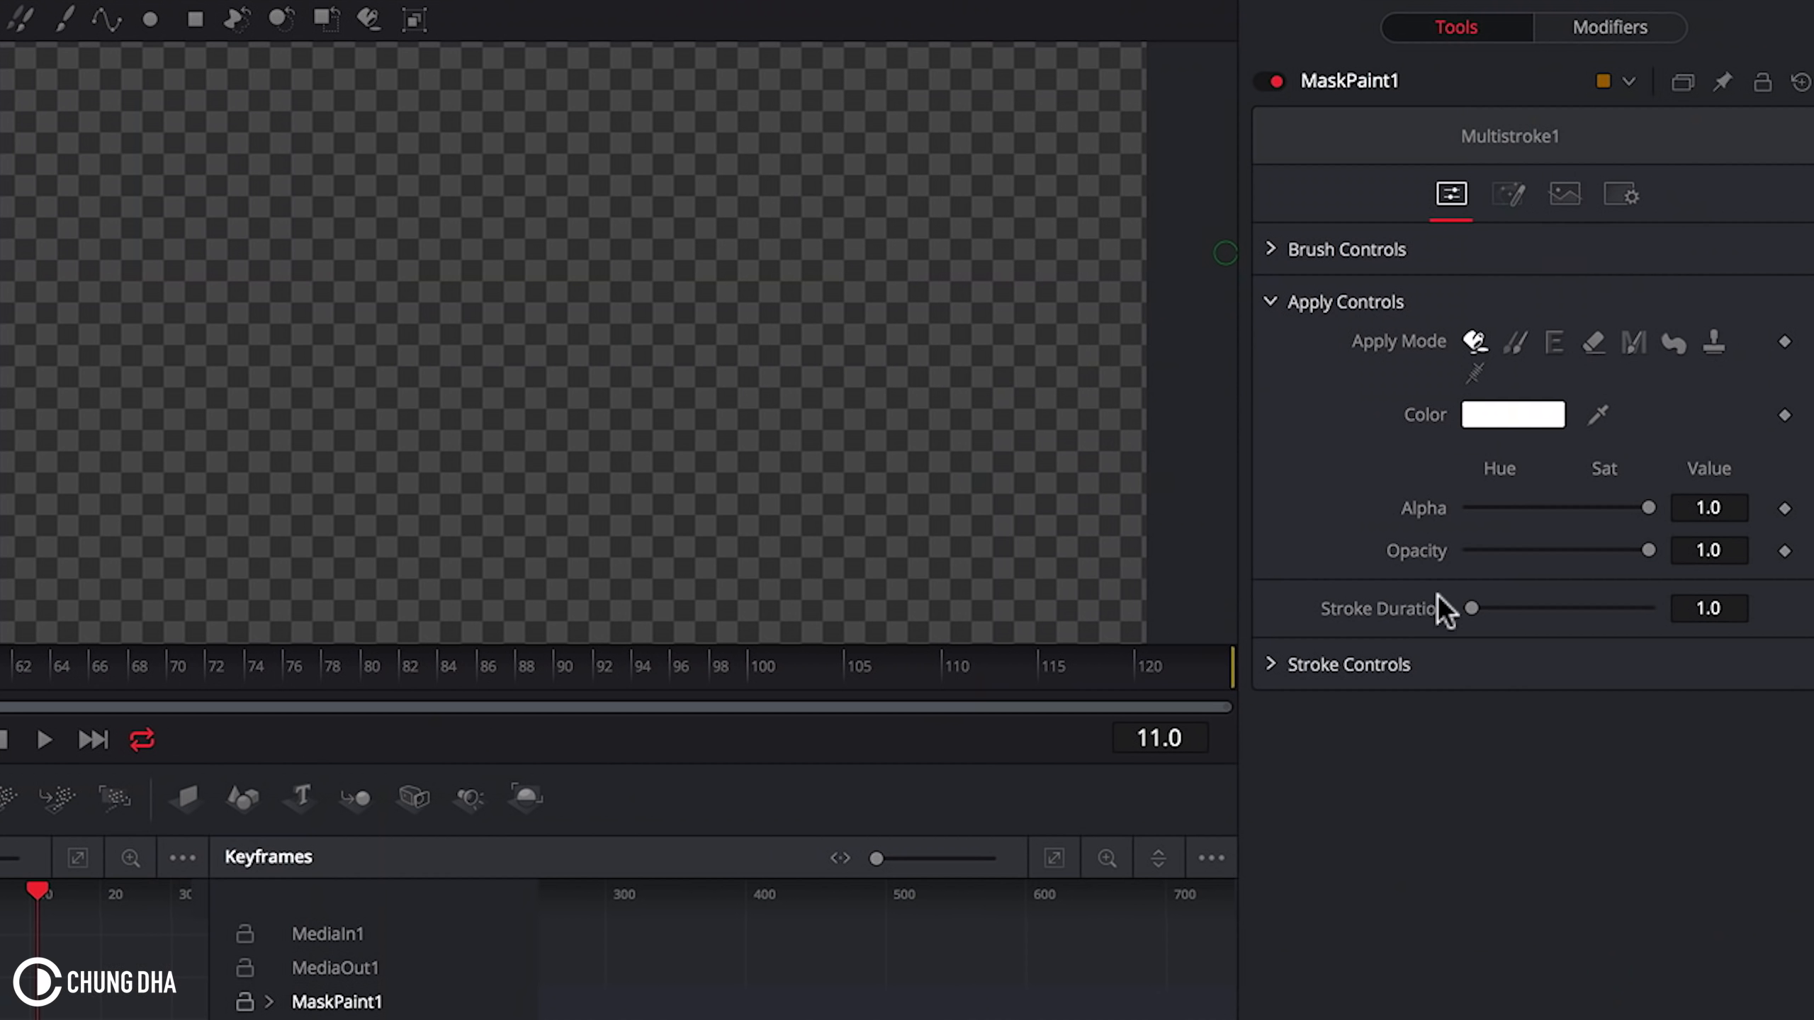
drag(1471, 608, 1669, 602)
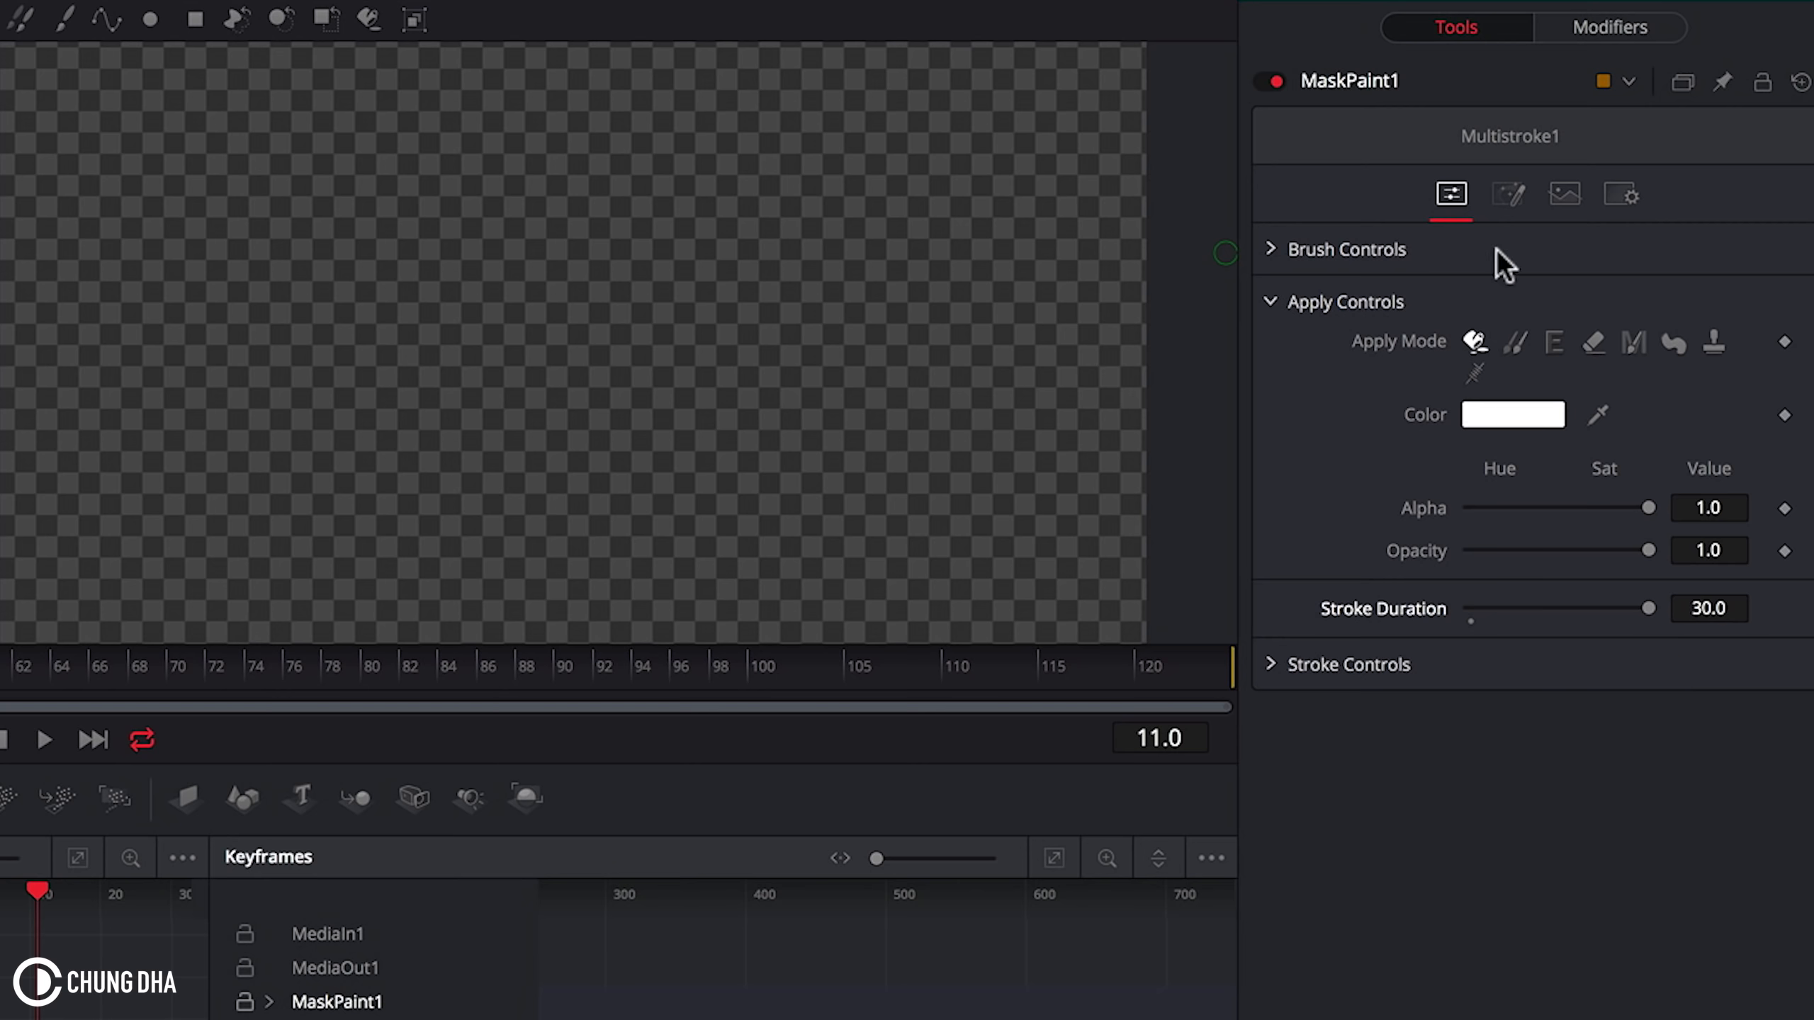
Step: Enable Invert in the Mask Paint node's mask settings
click(1510, 191)
click(1500, 414)
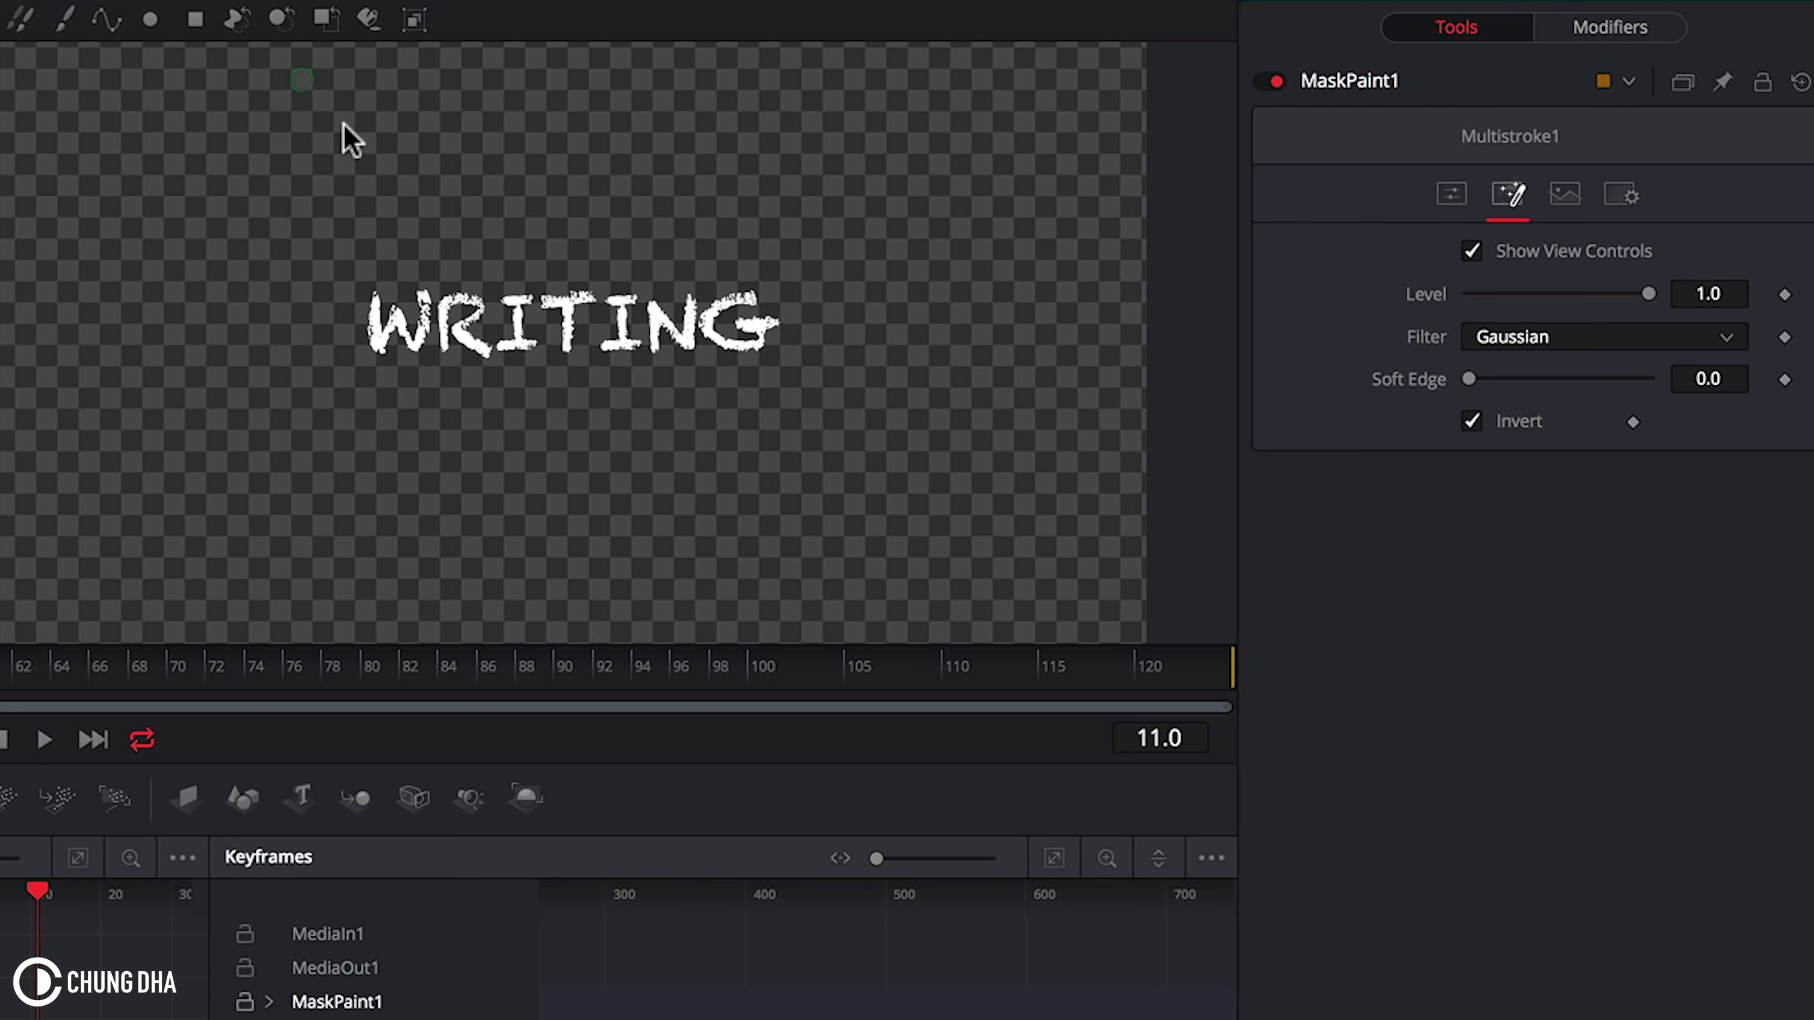
click(1451, 192)
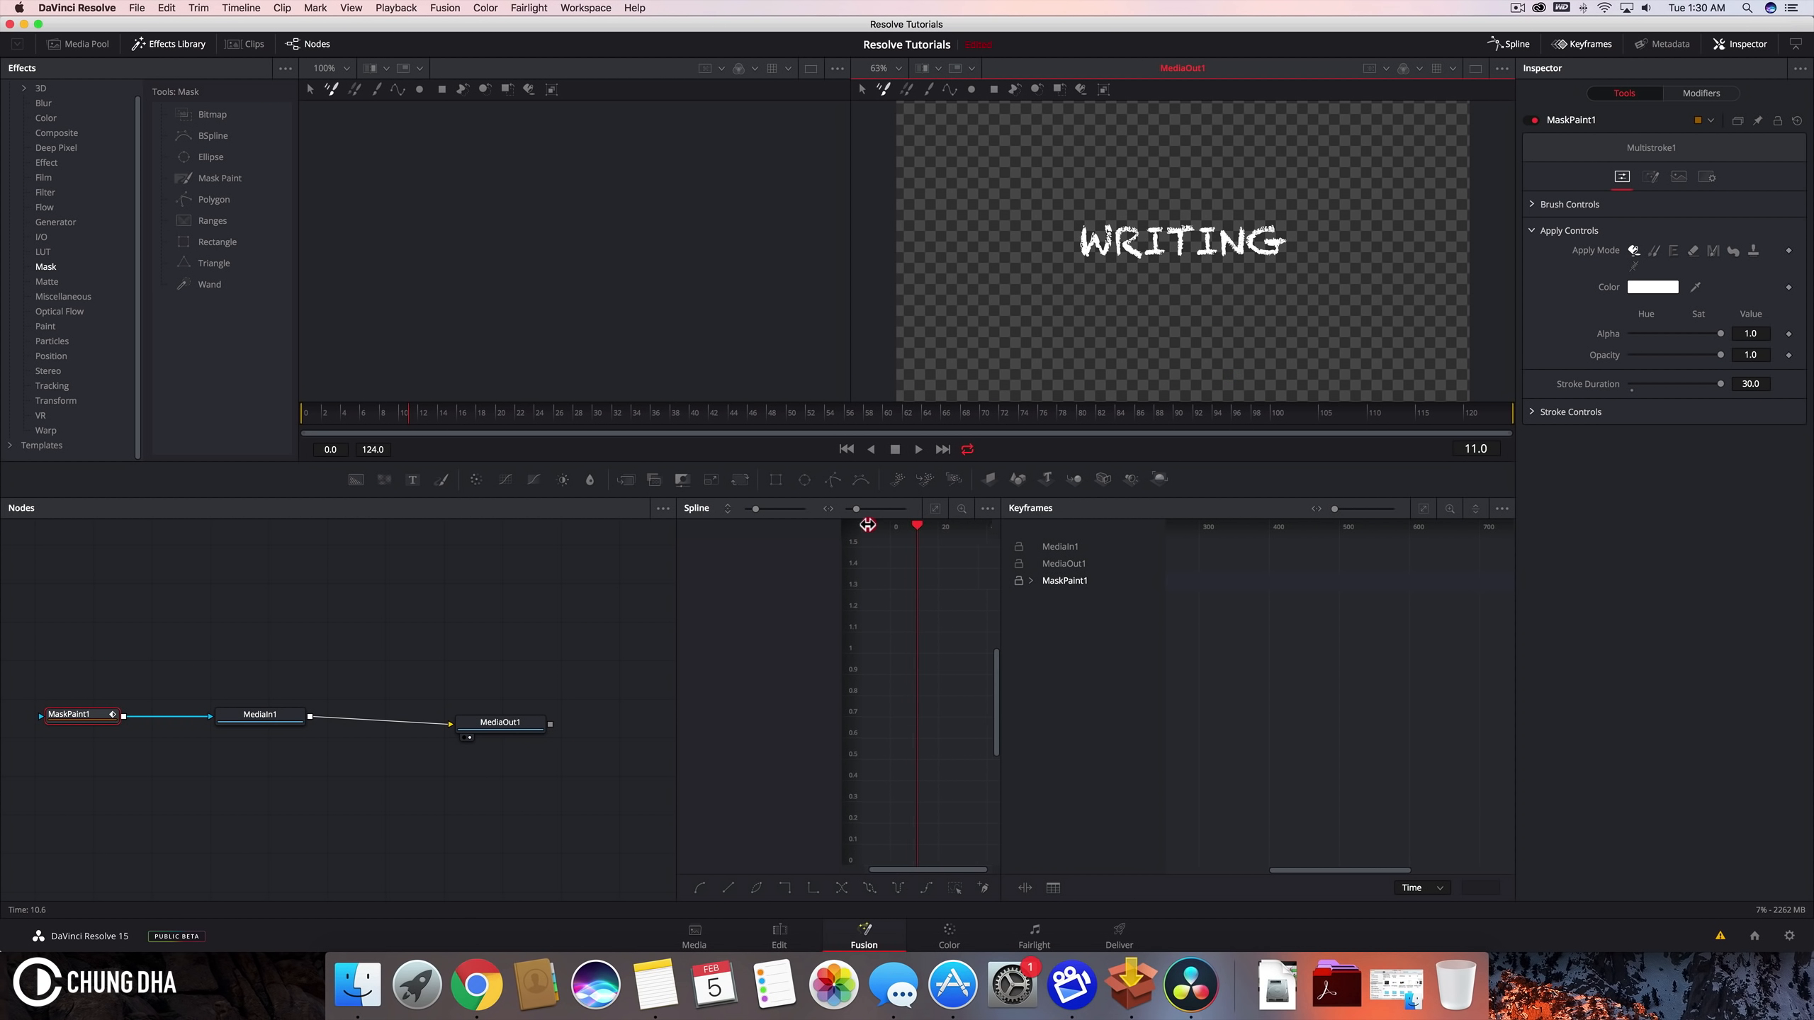
Step: At frame 0, paint strokes over the letter W, advancing one frame between strokes
drag(921, 525, 888, 529)
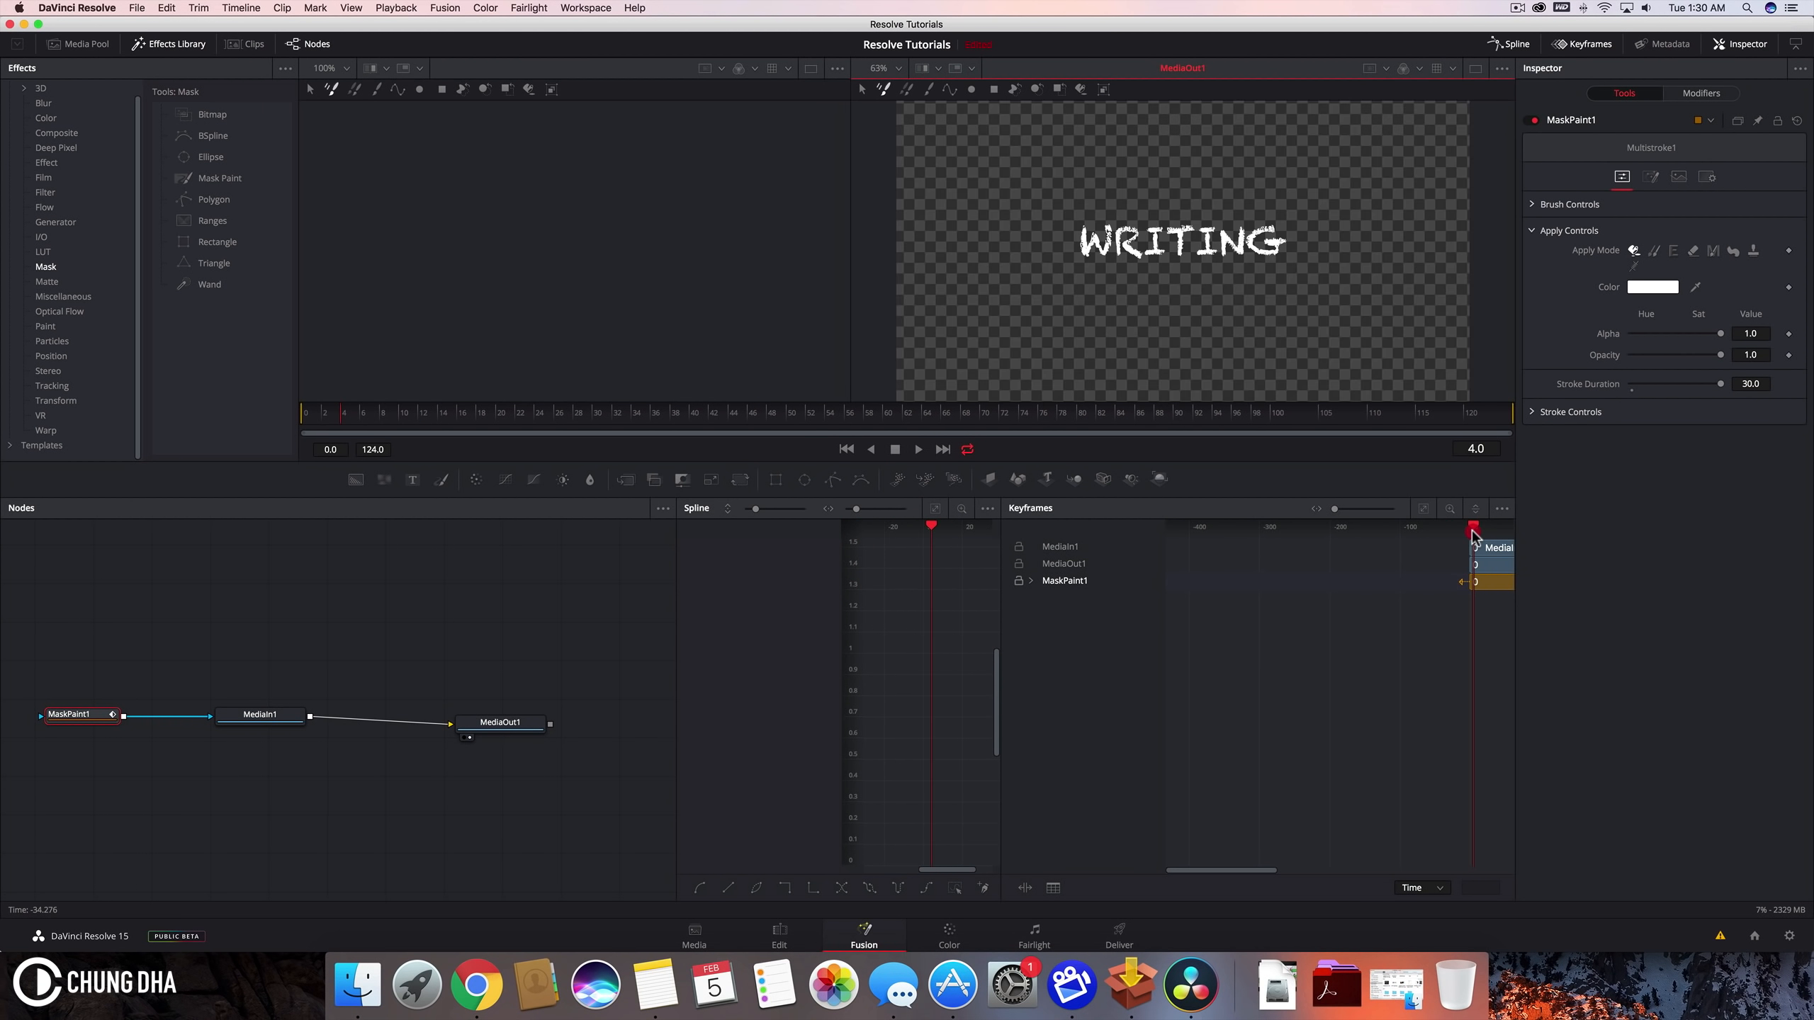
drag(1468, 533, 1470, 532)
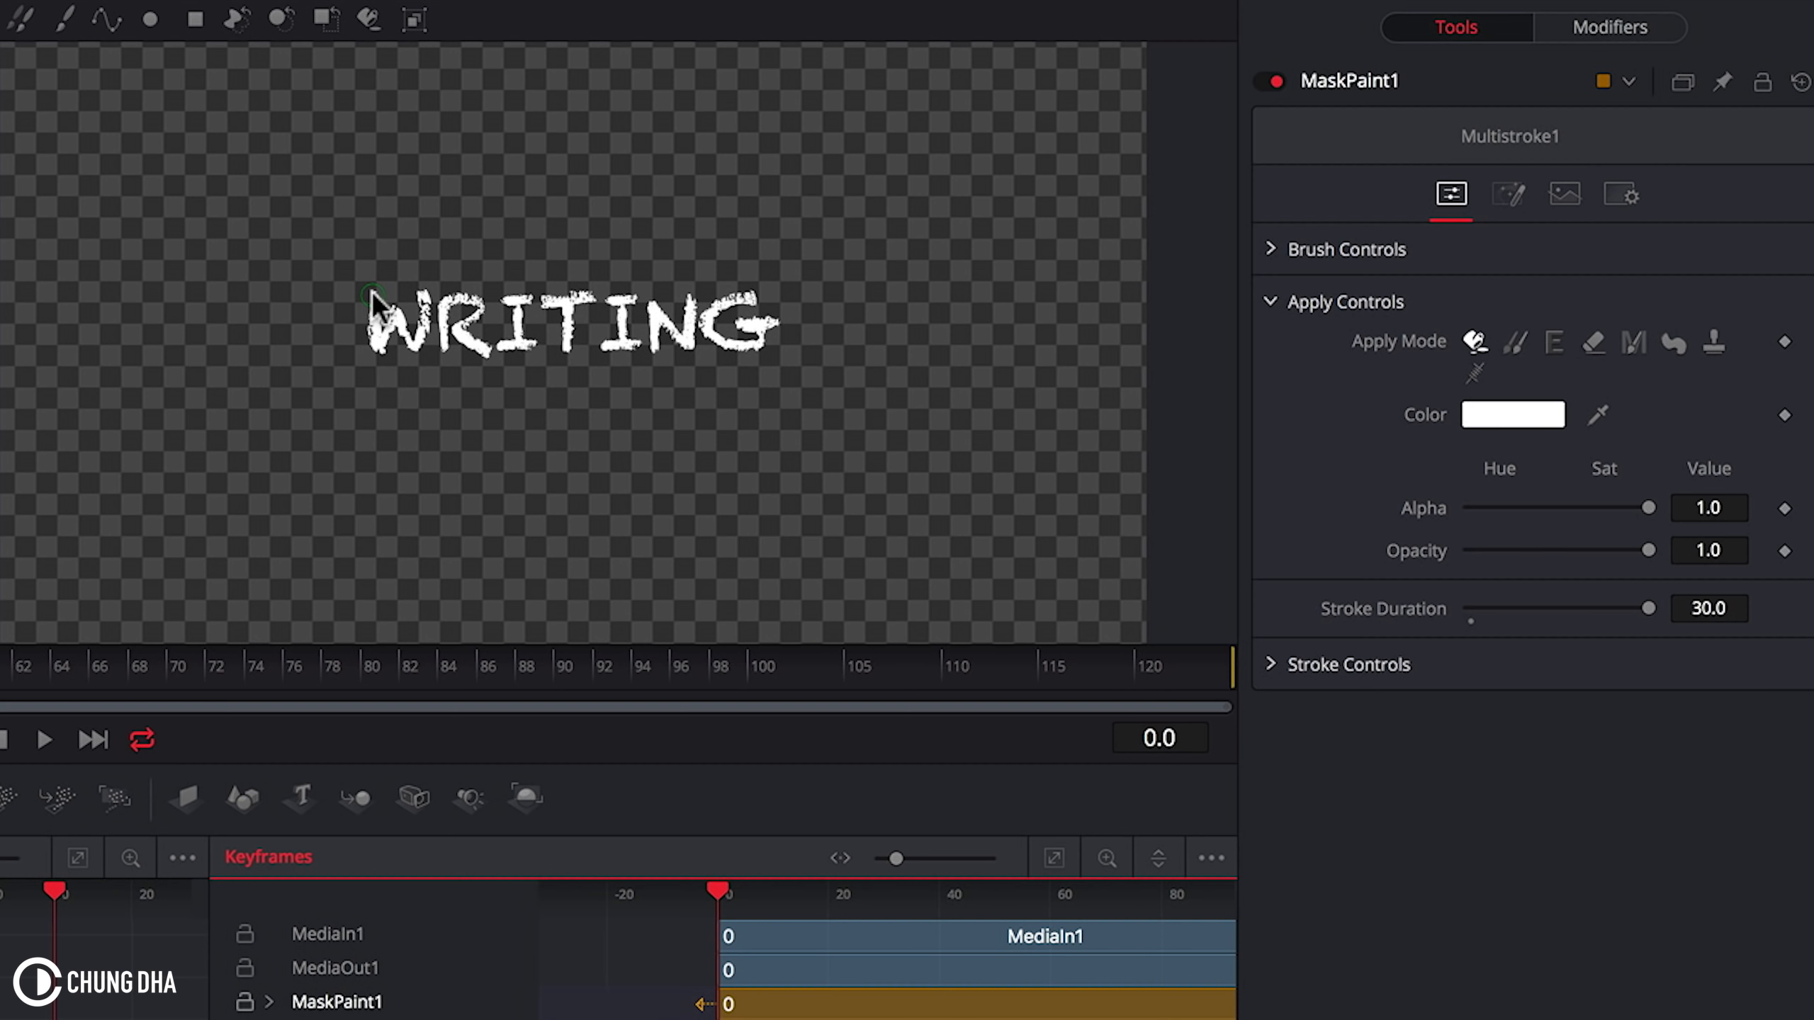
drag(372, 293, 370, 338)
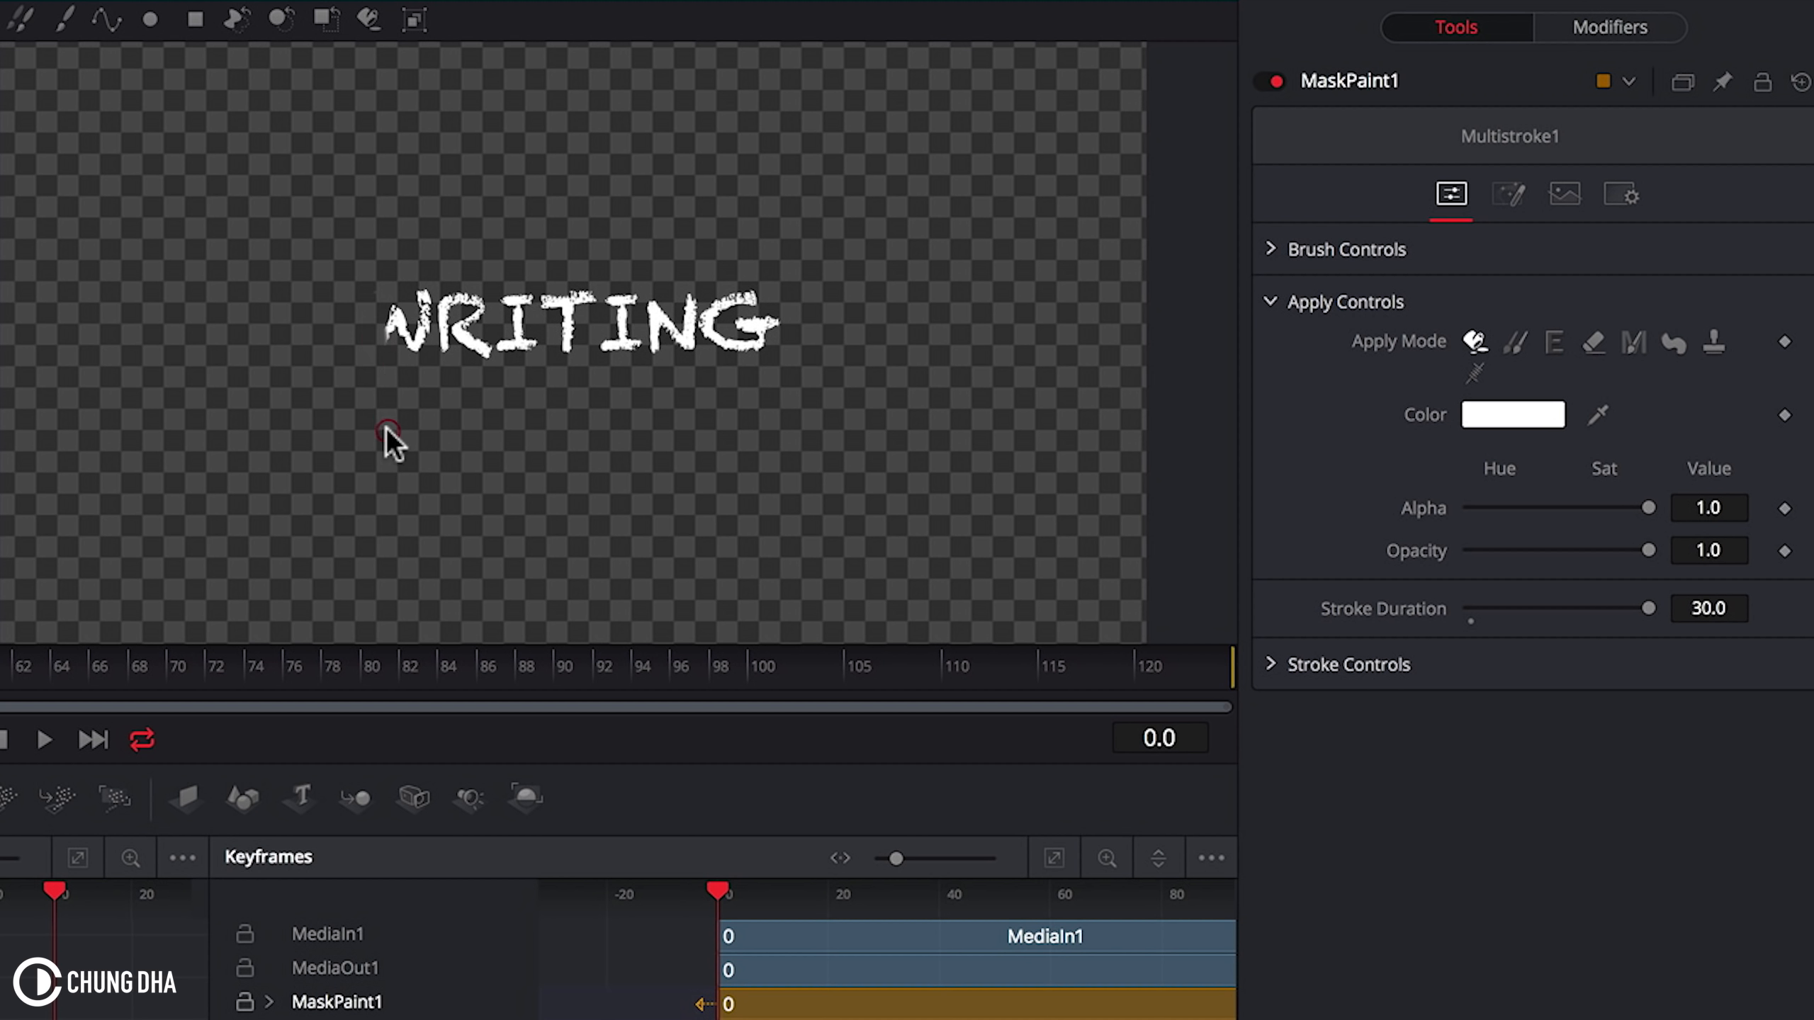
key(Right)
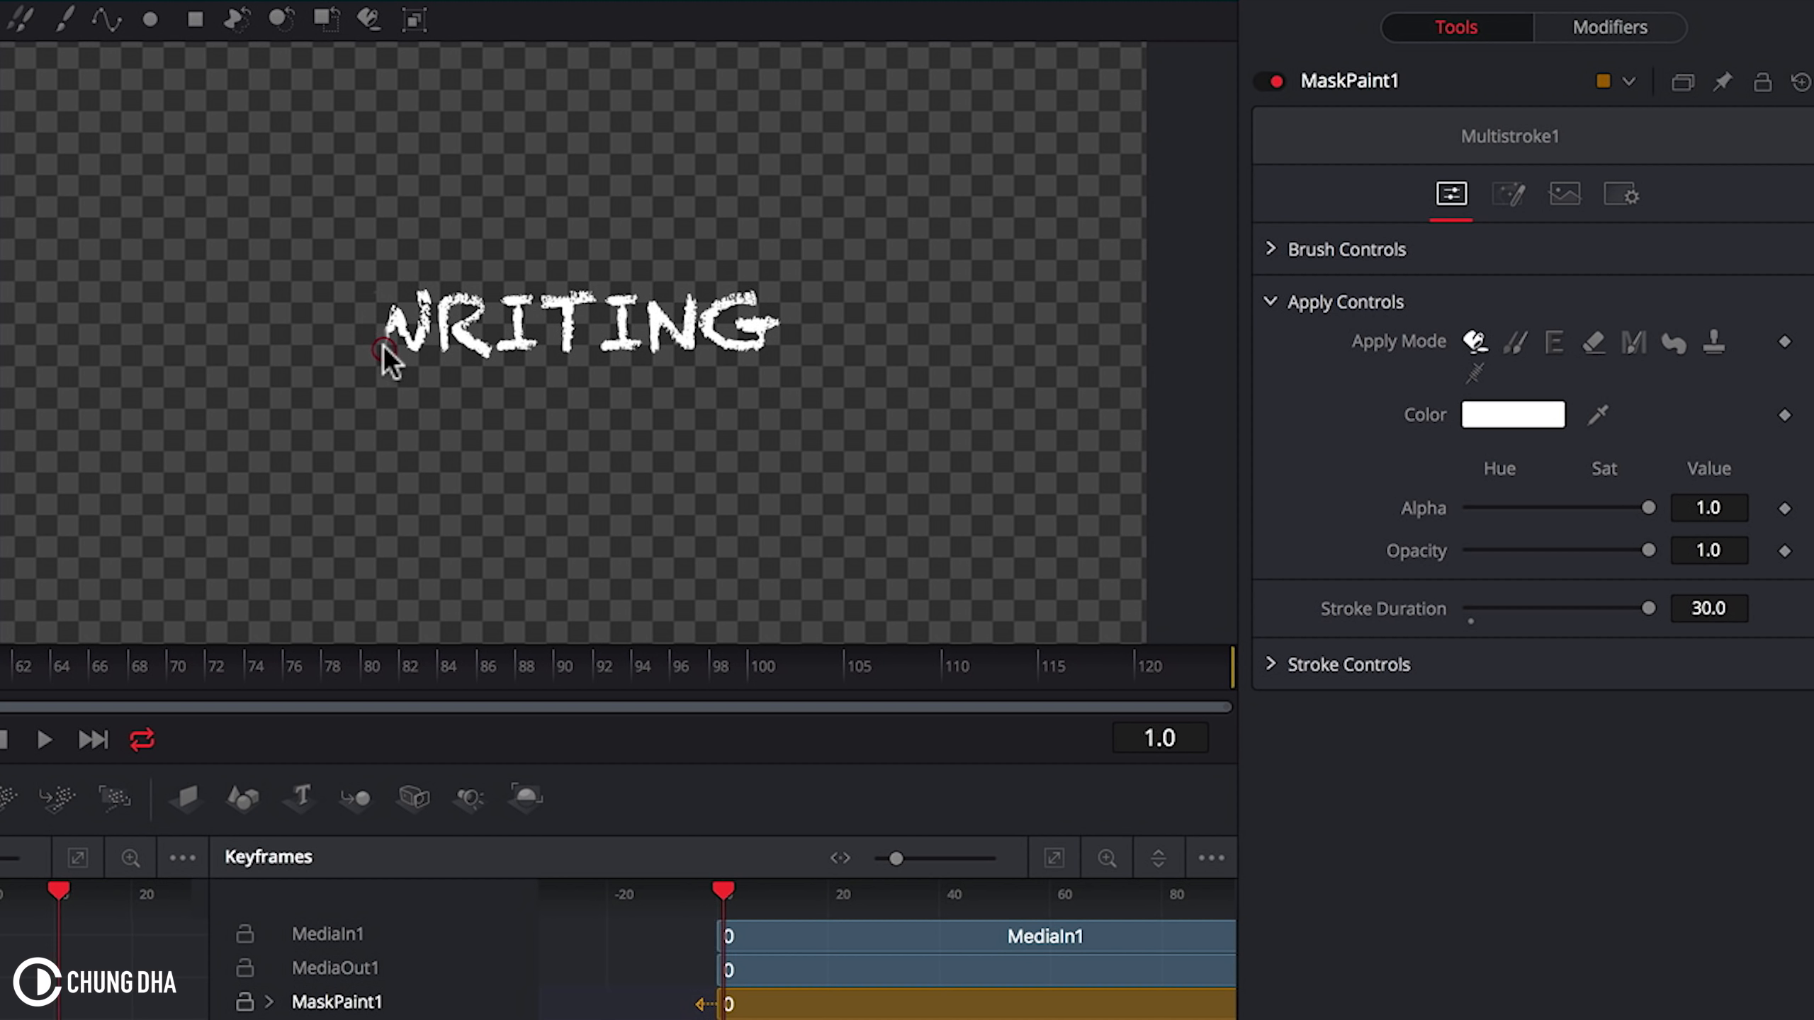
mouse_move(385, 342)
mouse_down()
mouse_move(376, 356)
mouse_move(413, 357)
mouse_move(395, 311)
mouse_move(415, 352)
mouse_move(398, 303)
mouse_move(416, 336)
mouse_move(419, 287)
mouse_move(419, 337)
mouse_move(426, 291)
mouse_move(442, 347)
mouse_move(438, 296)
mouse_move(433, 316)
mouse_move(480, 297)
mouse_move(448, 304)
mouse_move(480, 296)
mouse_move(457, 345)
mouse_up()
key(Right)
key(Right)
key(Right)
key(Right)
key(Right)
key(Right)
Step: Play back the mask animation from the first frame
drag(750, 880, 714, 899)
key(space)
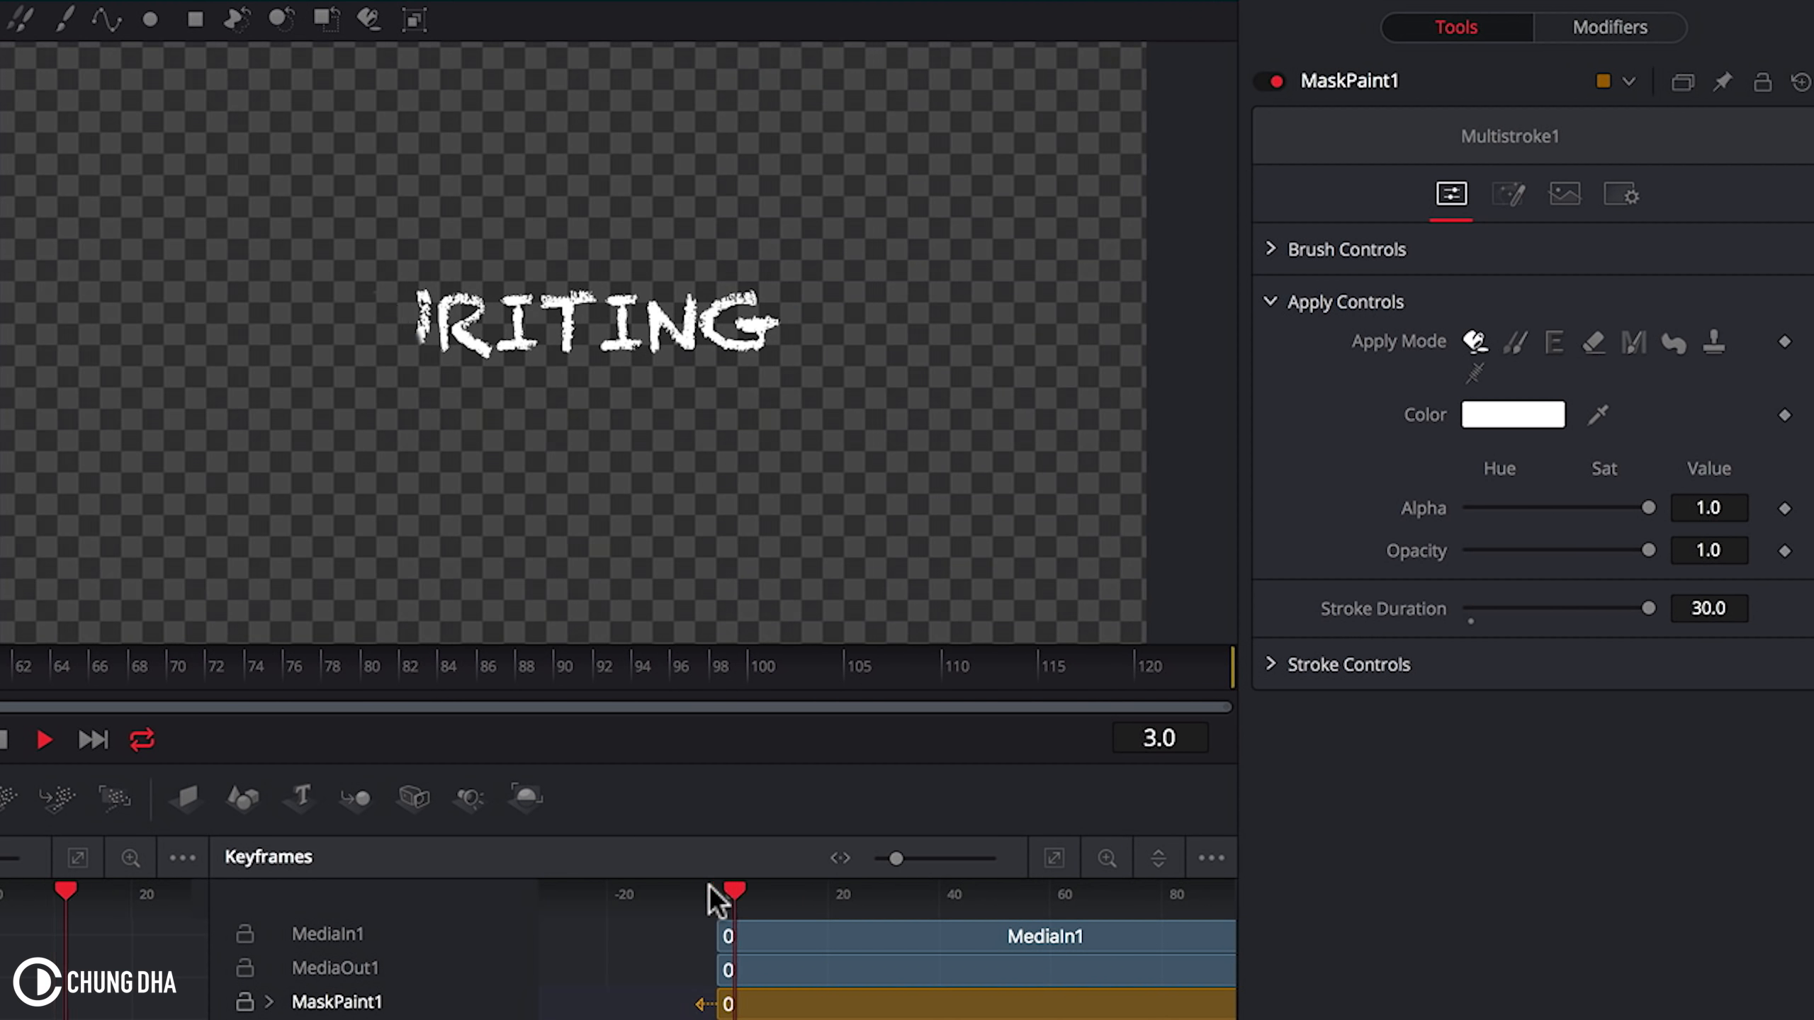
key(space)
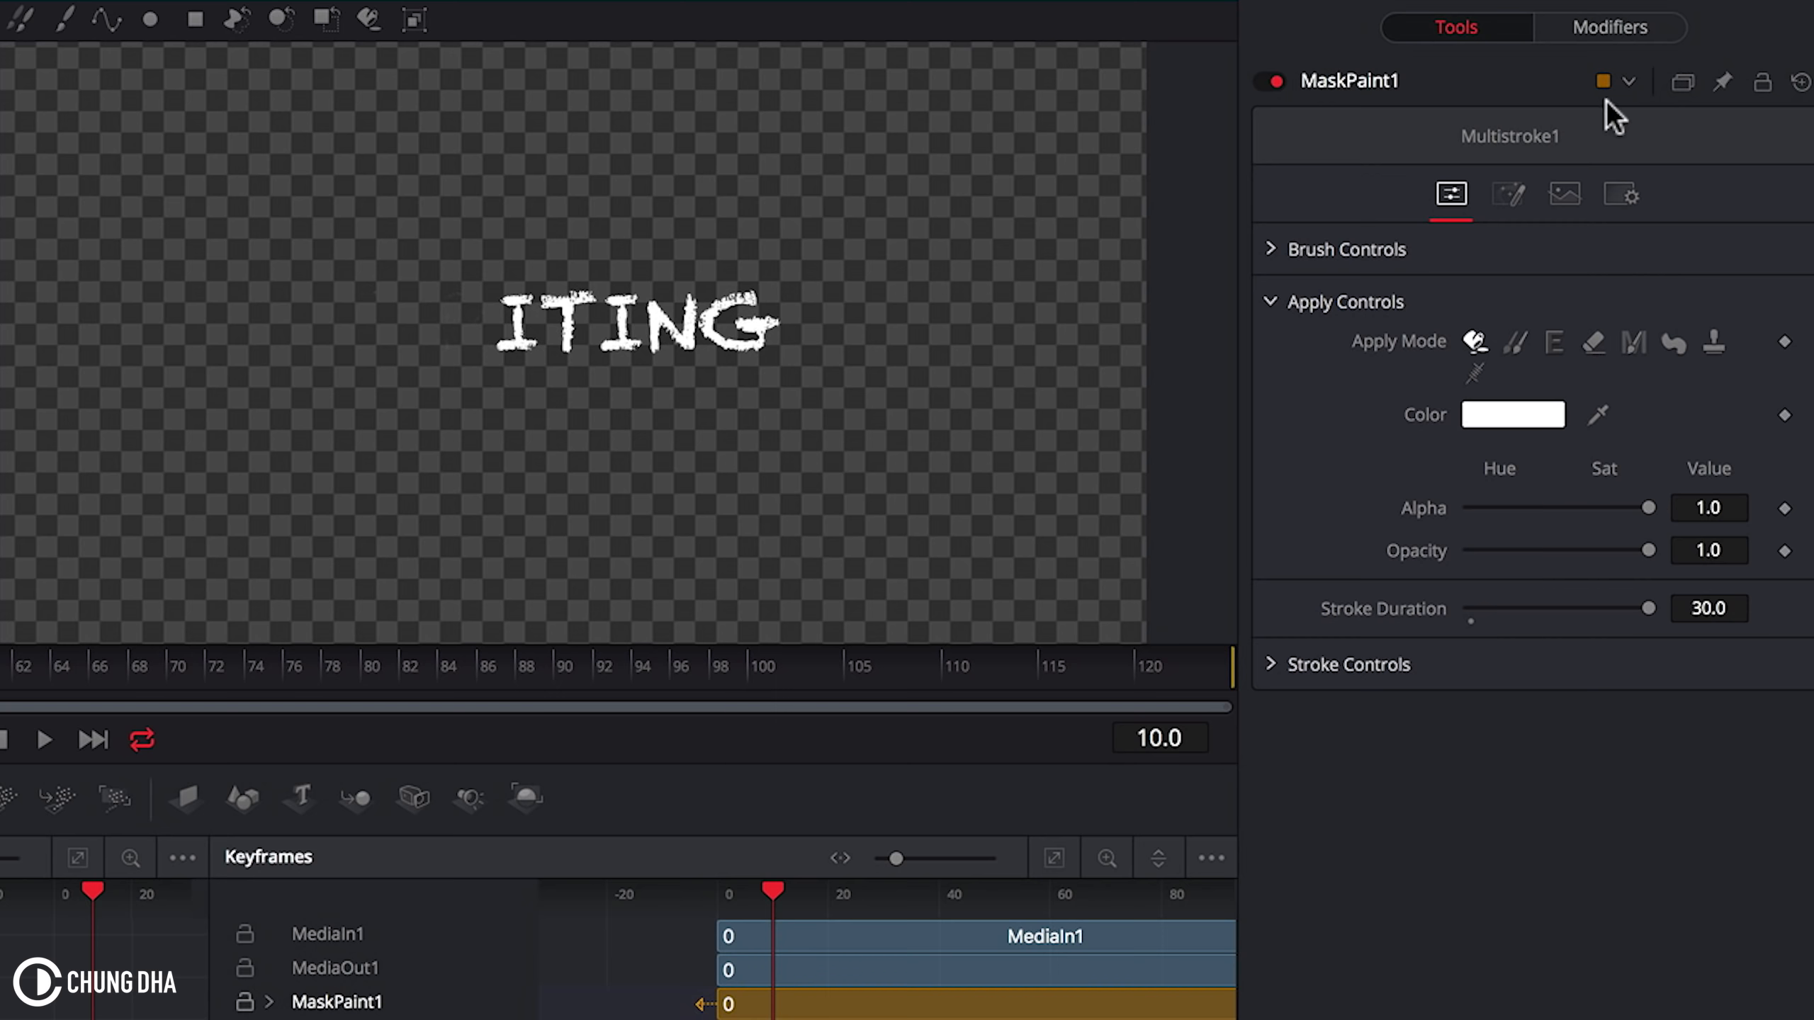
Step: Turn the mask's Invert off to preview playback, then turn it back on
click(1509, 193)
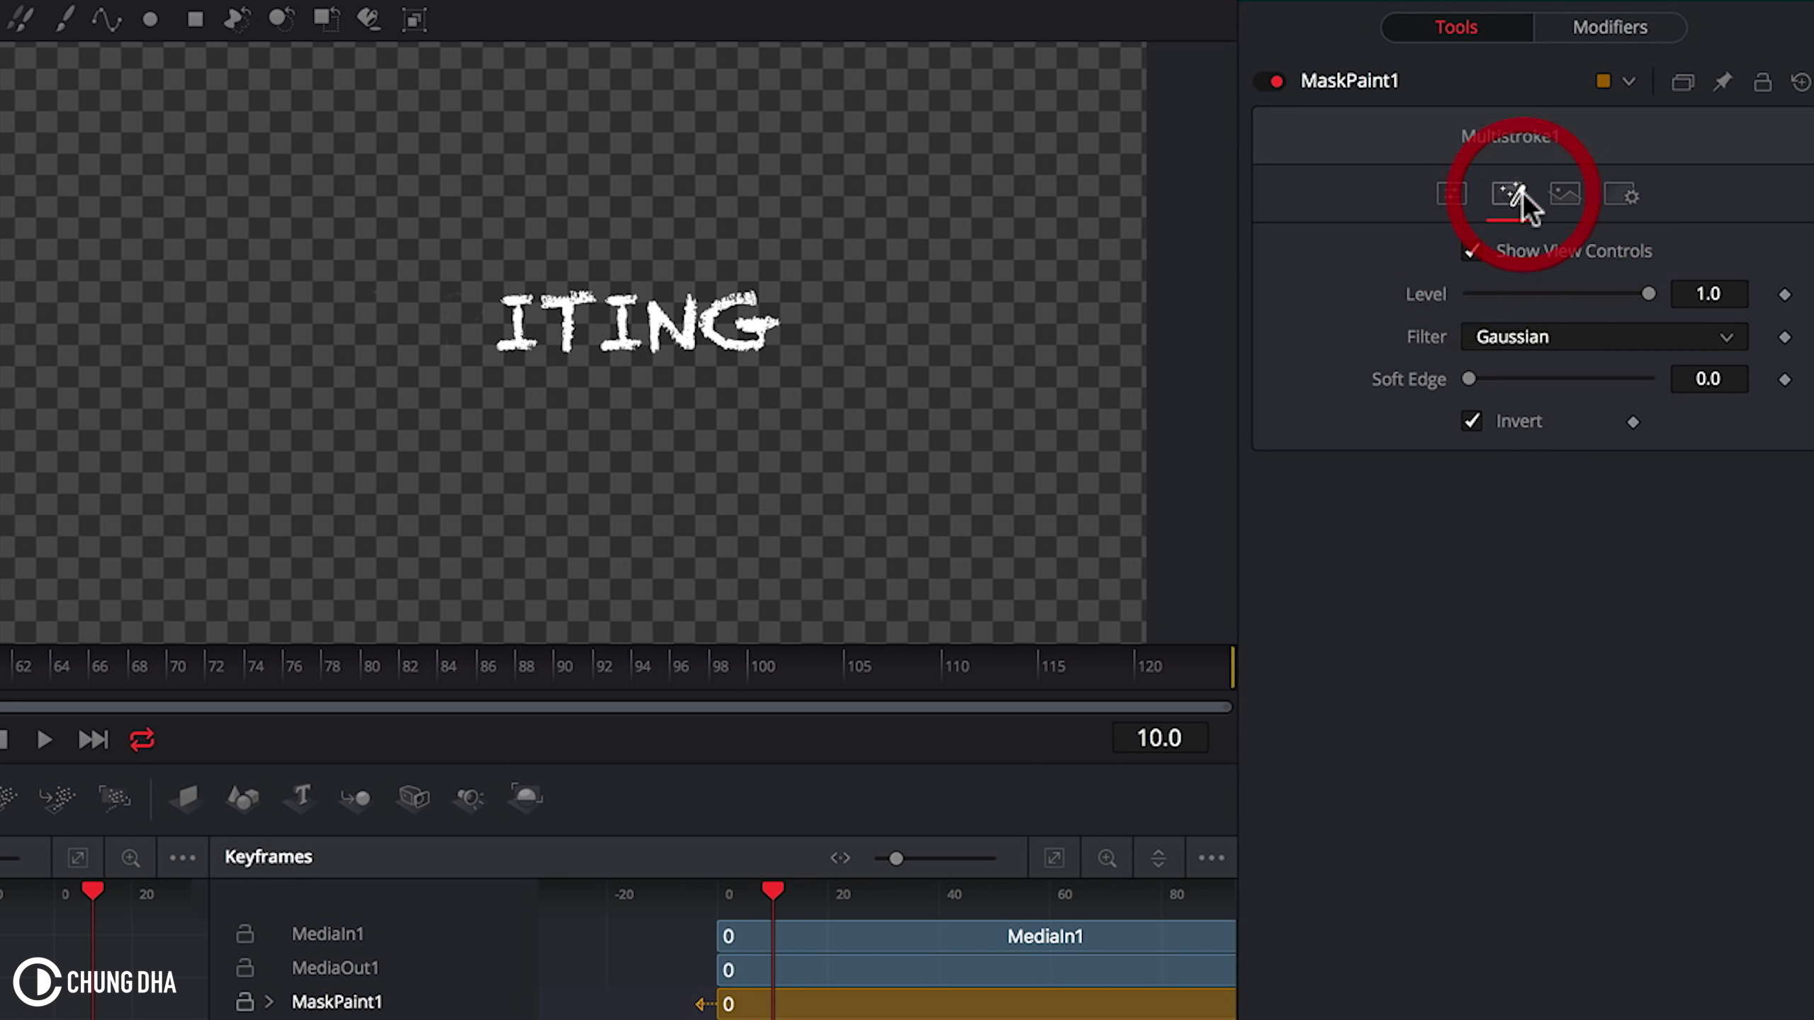
click(1472, 420)
mouse_move(772, 890)
mouse_down()
mouse_move(684, 890)
mouse_move(775, 893)
mouse_up()
key(space)
key(space)
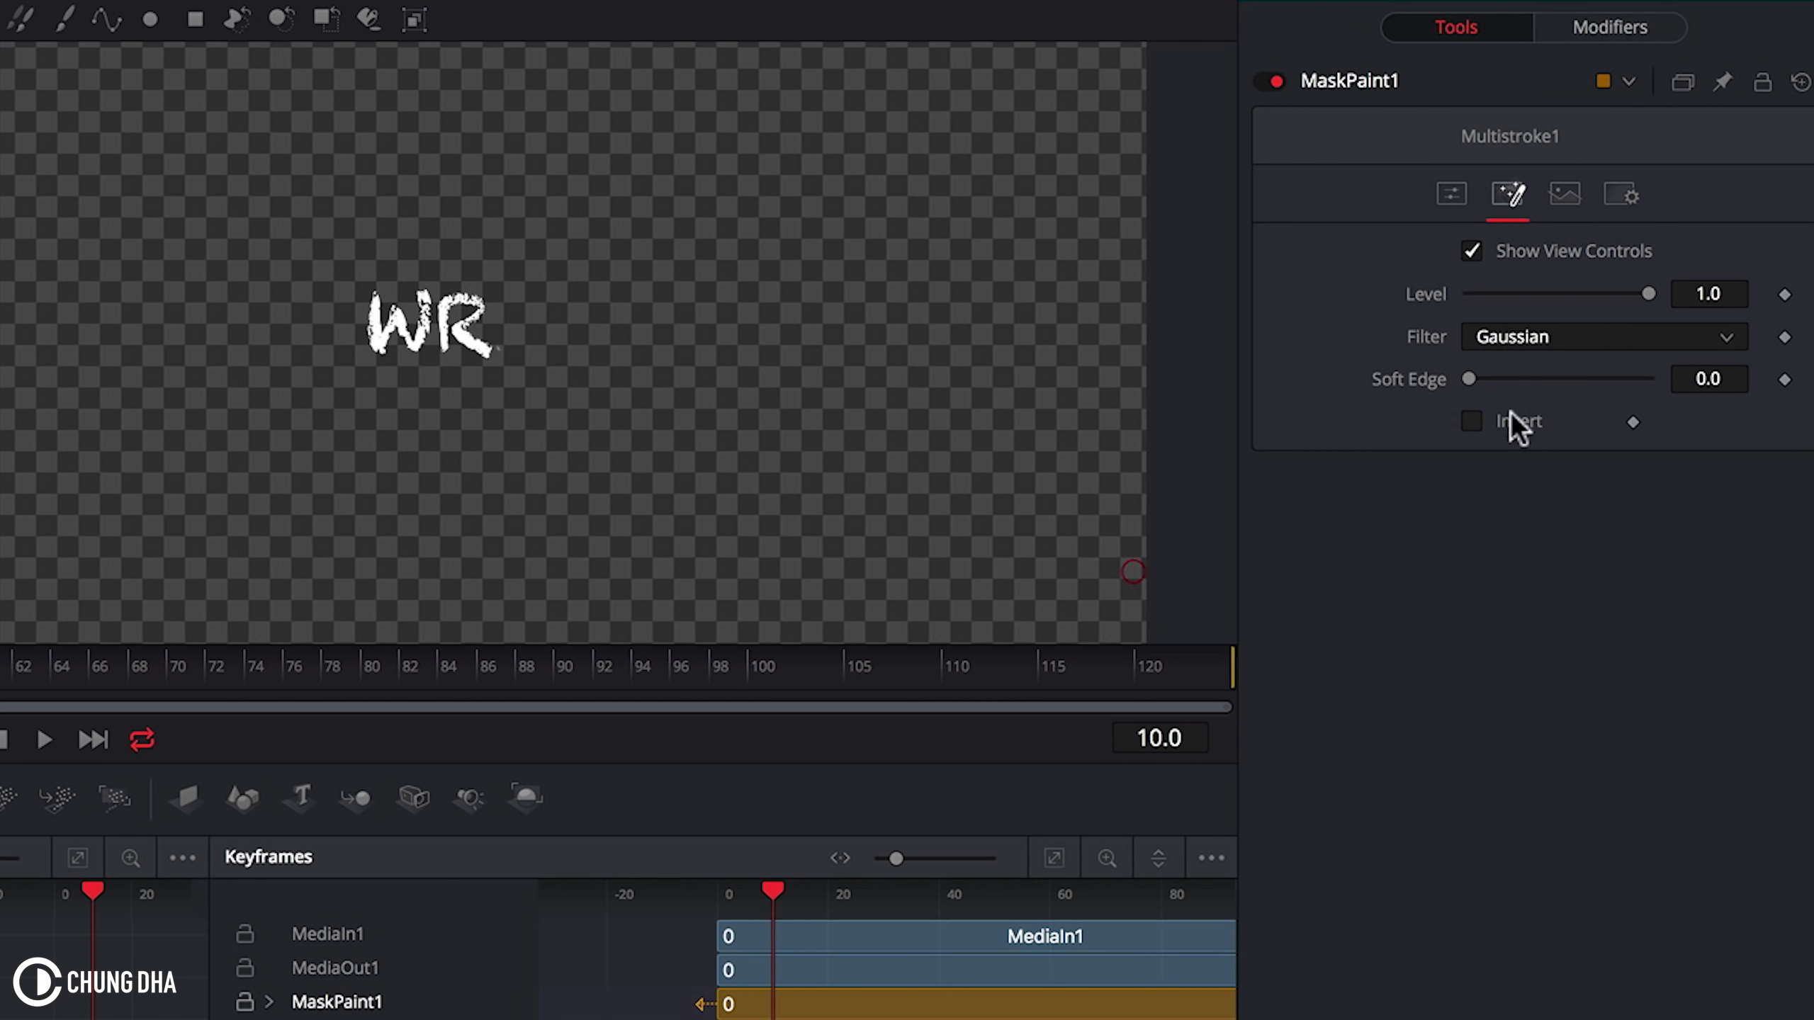
click(1471, 420)
Step: Move a few frames ahead and paint a stroke over the letter R
drag(774, 897, 737, 893)
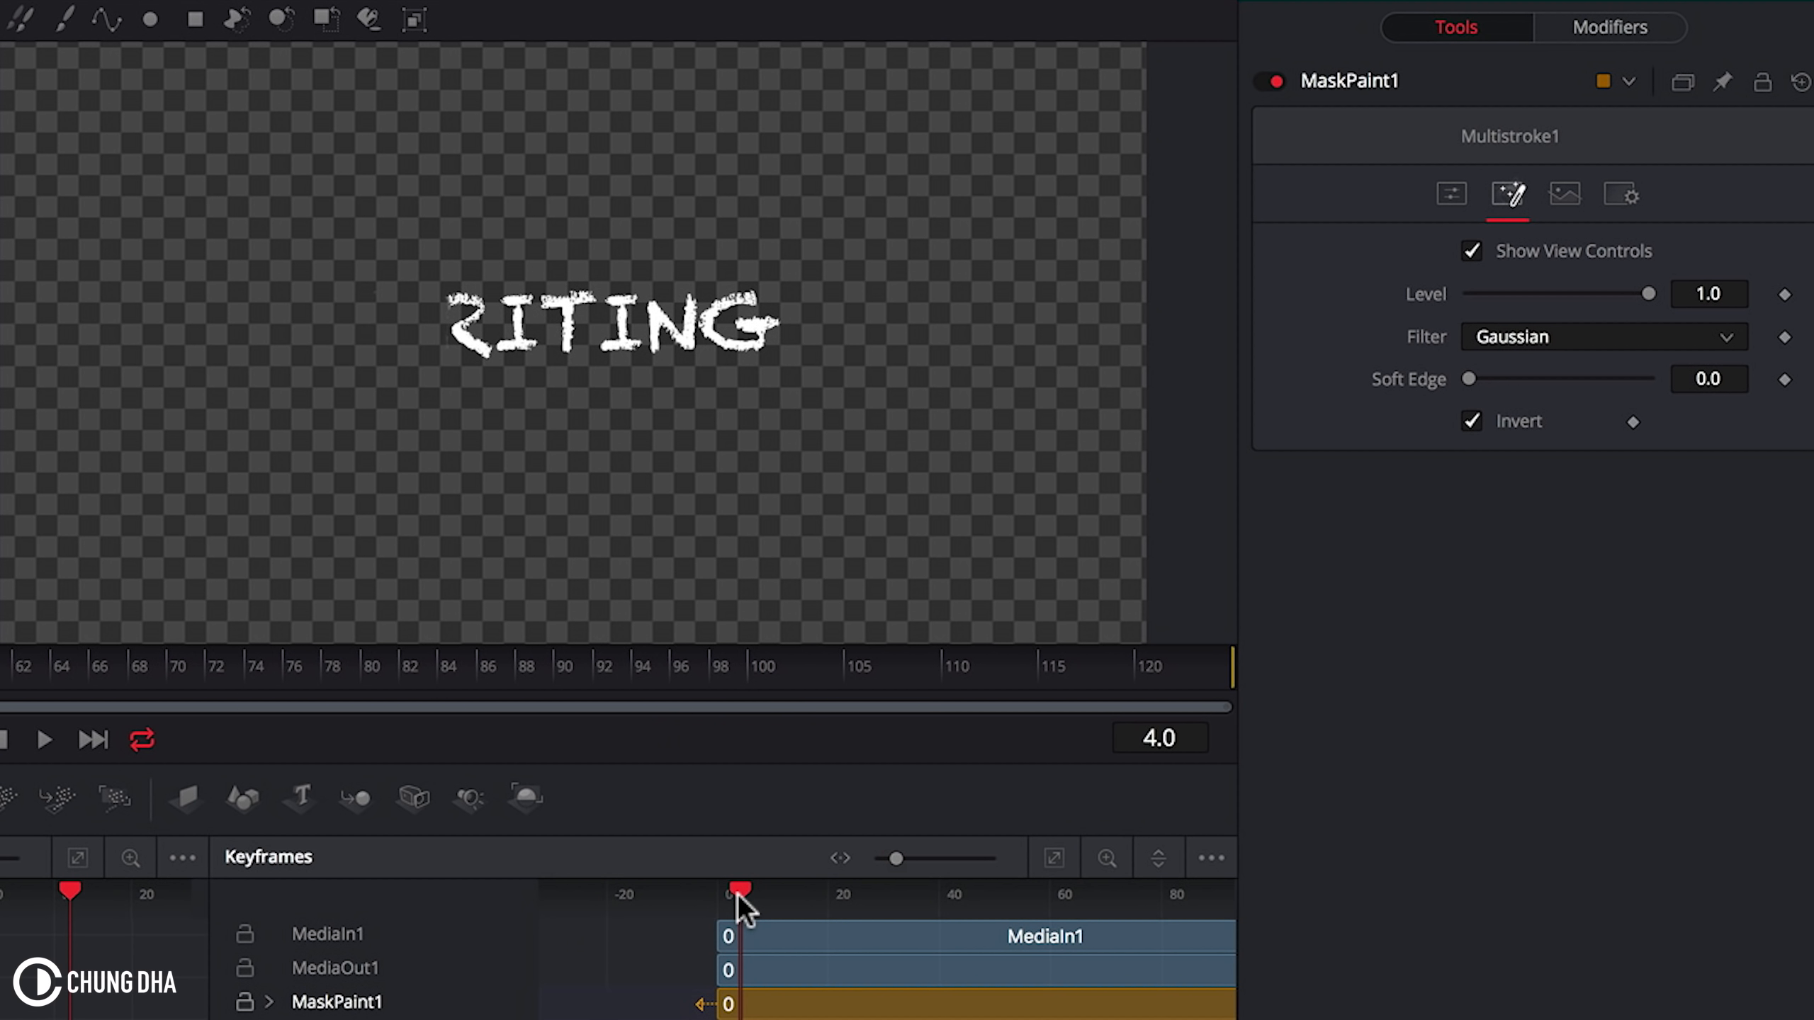
key(Right)
key(Right)
key(Right)
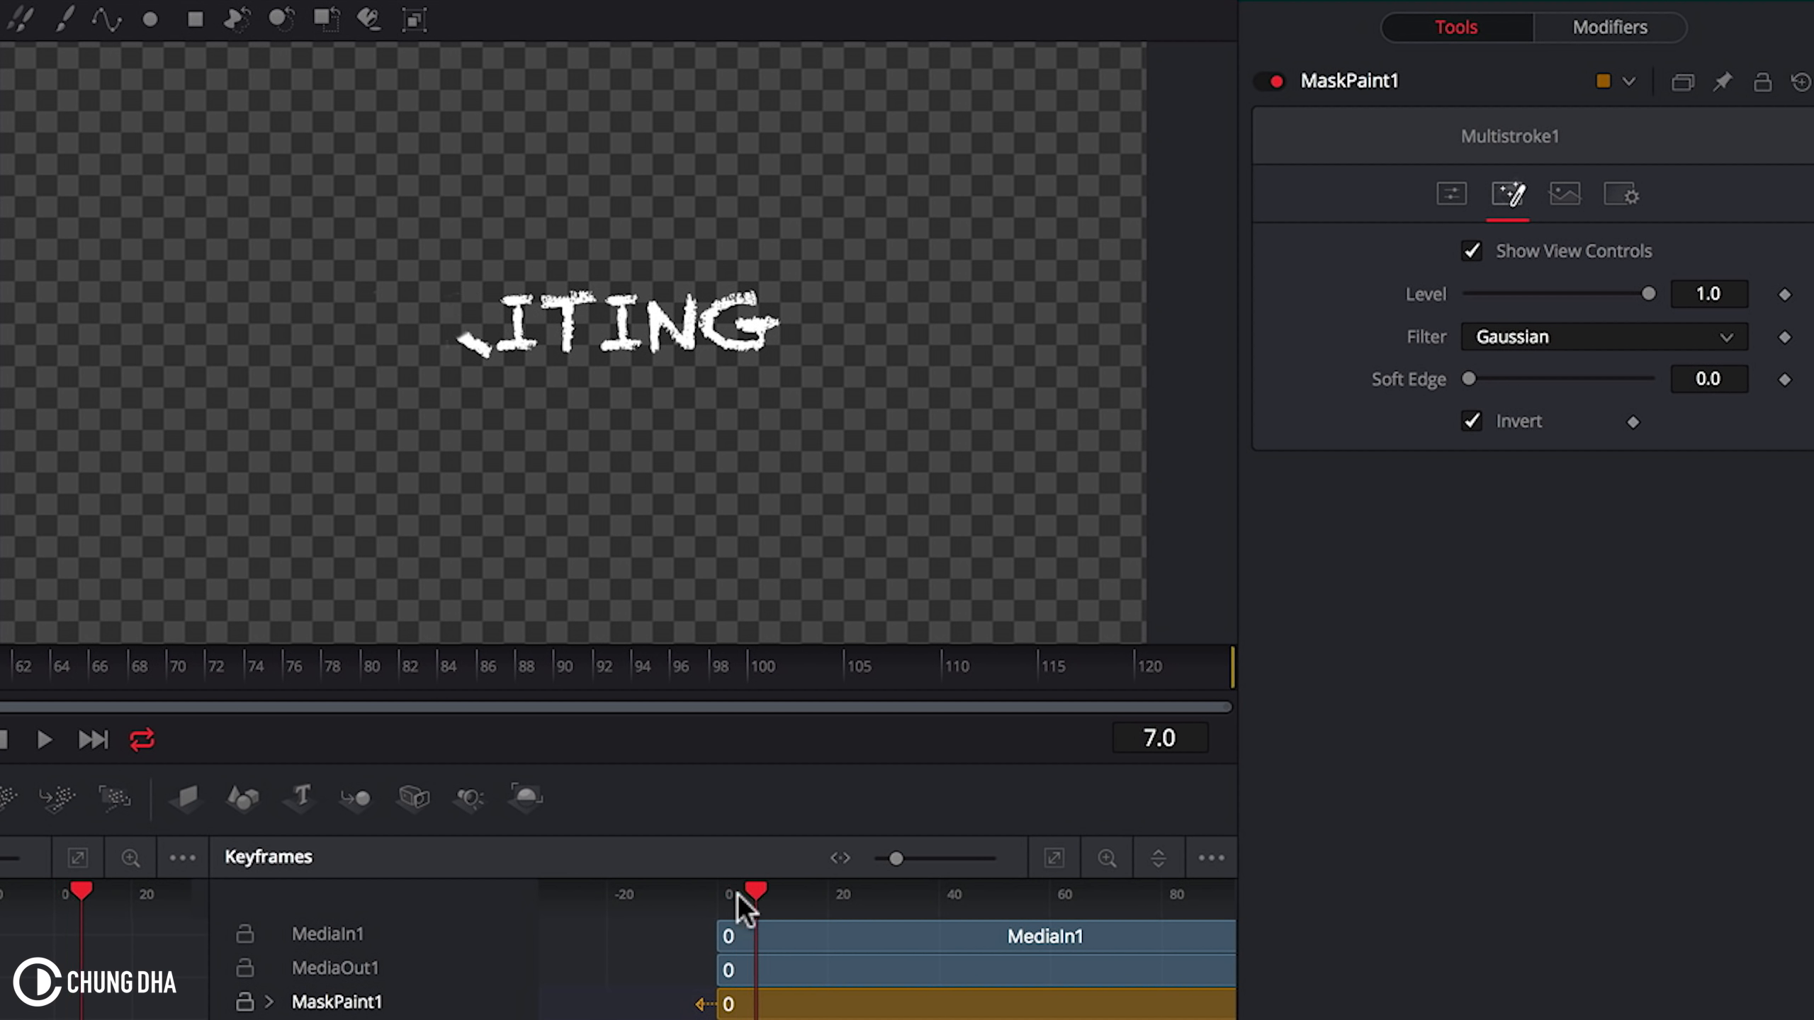
key(Right)
key(Left)
key(Left)
key(Right)
mouse_move(509, 348)
mouse_down()
mouse_move(498, 295)
mouse_move(532, 304)
mouse_move(519, 295)
mouse_move(526, 352)
mouse_move(543, 353)
mouse_move(531, 344)
mouse_move(571, 284)
mouse_move(551, 301)
mouse_move(592, 296)
mouse_move(514, 307)
mouse_move(569, 313)
mouse_up()
Step: Step forward frame by frame, dabbing paint over the letter I
key(Right)
key(Right)
key(Right)
key(Right)
click(568, 302)
key(Right)
click(567, 342)
key(Right)
Step: Paint a stroke across the remaining letters and touch up one spot while advancing frames
mouse_move(628, 295)
mouse_down()
mouse_move(627, 343)
mouse_move(603, 344)
mouse_move(656, 359)
mouse_move(644, 313)
mouse_move(728, 454)
mouse_move(642, 307)
mouse_move(685, 350)
mouse_move(691, 303)
mouse_move(688, 363)
mouse_move(753, 300)
mouse_move(714, 294)
mouse_move(714, 339)
mouse_move(769, 336)
mouse_up()
key(Right)
key(Right)
key(Right)
key(Right)
key(Right)
click(686, 348)
key(Right)
key(Right)
key(Right)
key(Right)
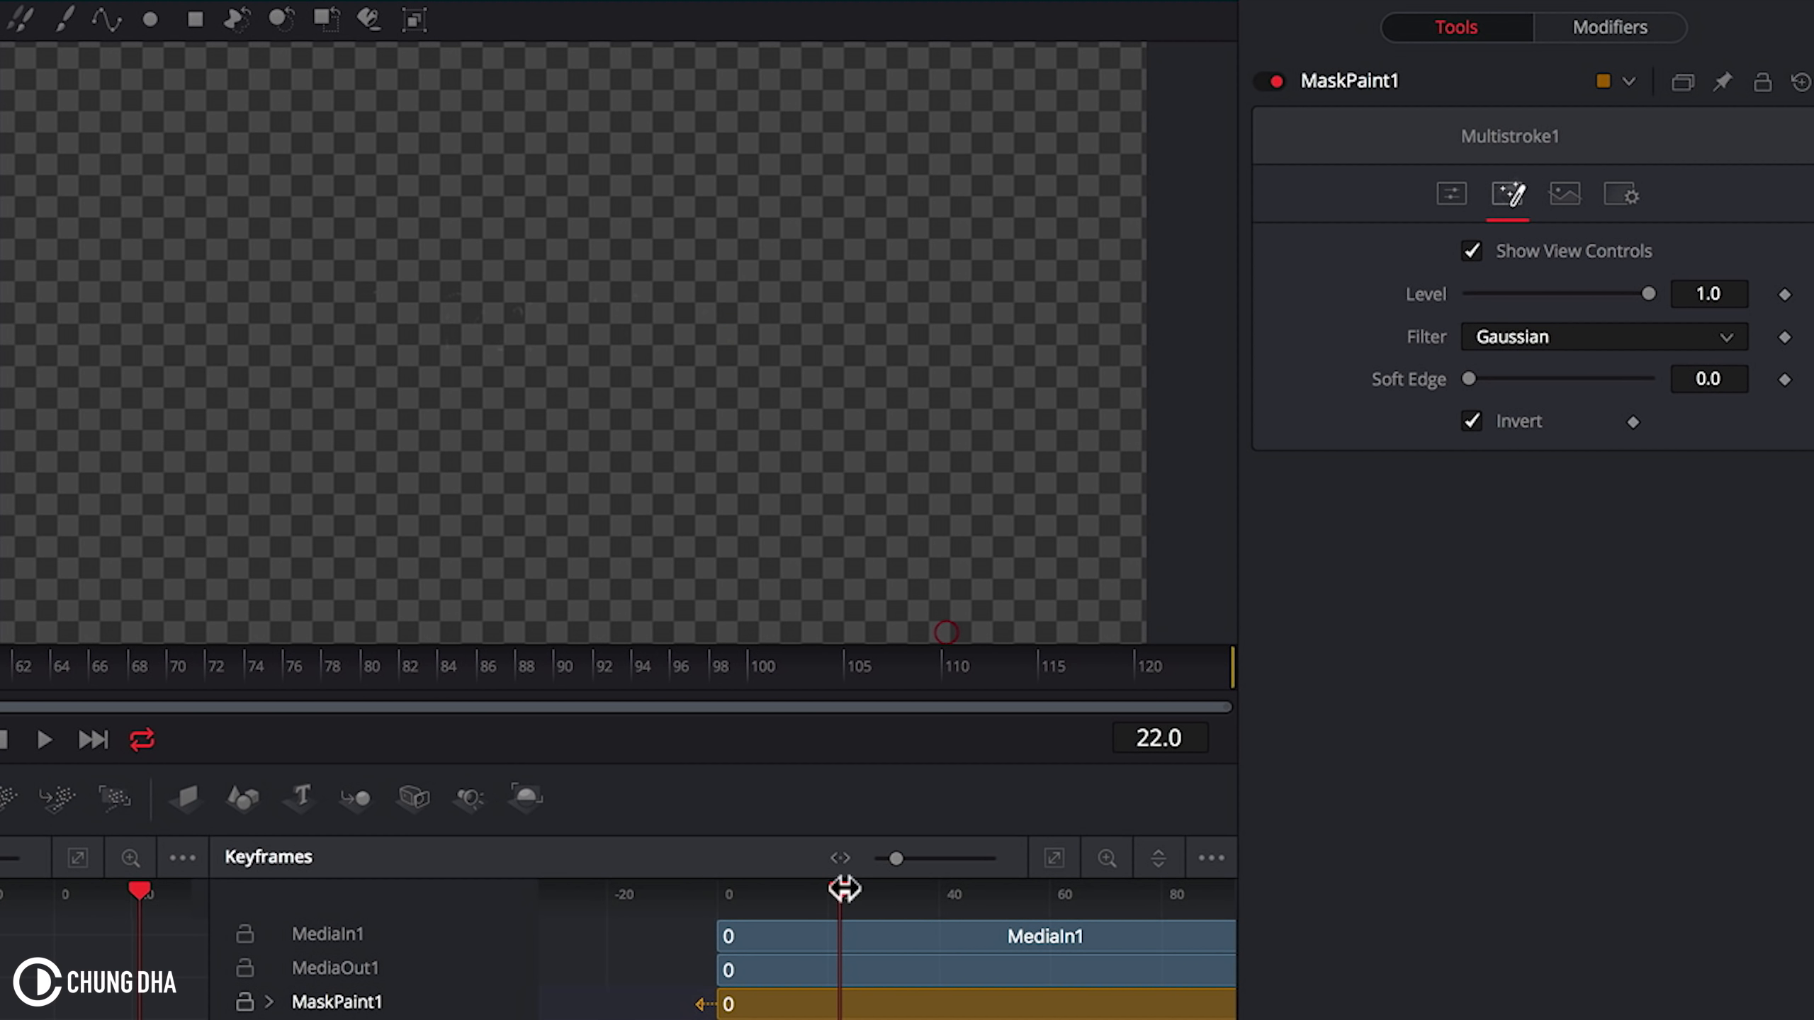
Step: Turn off the mask's Invert and select MediaIn1
click(1497, 412)
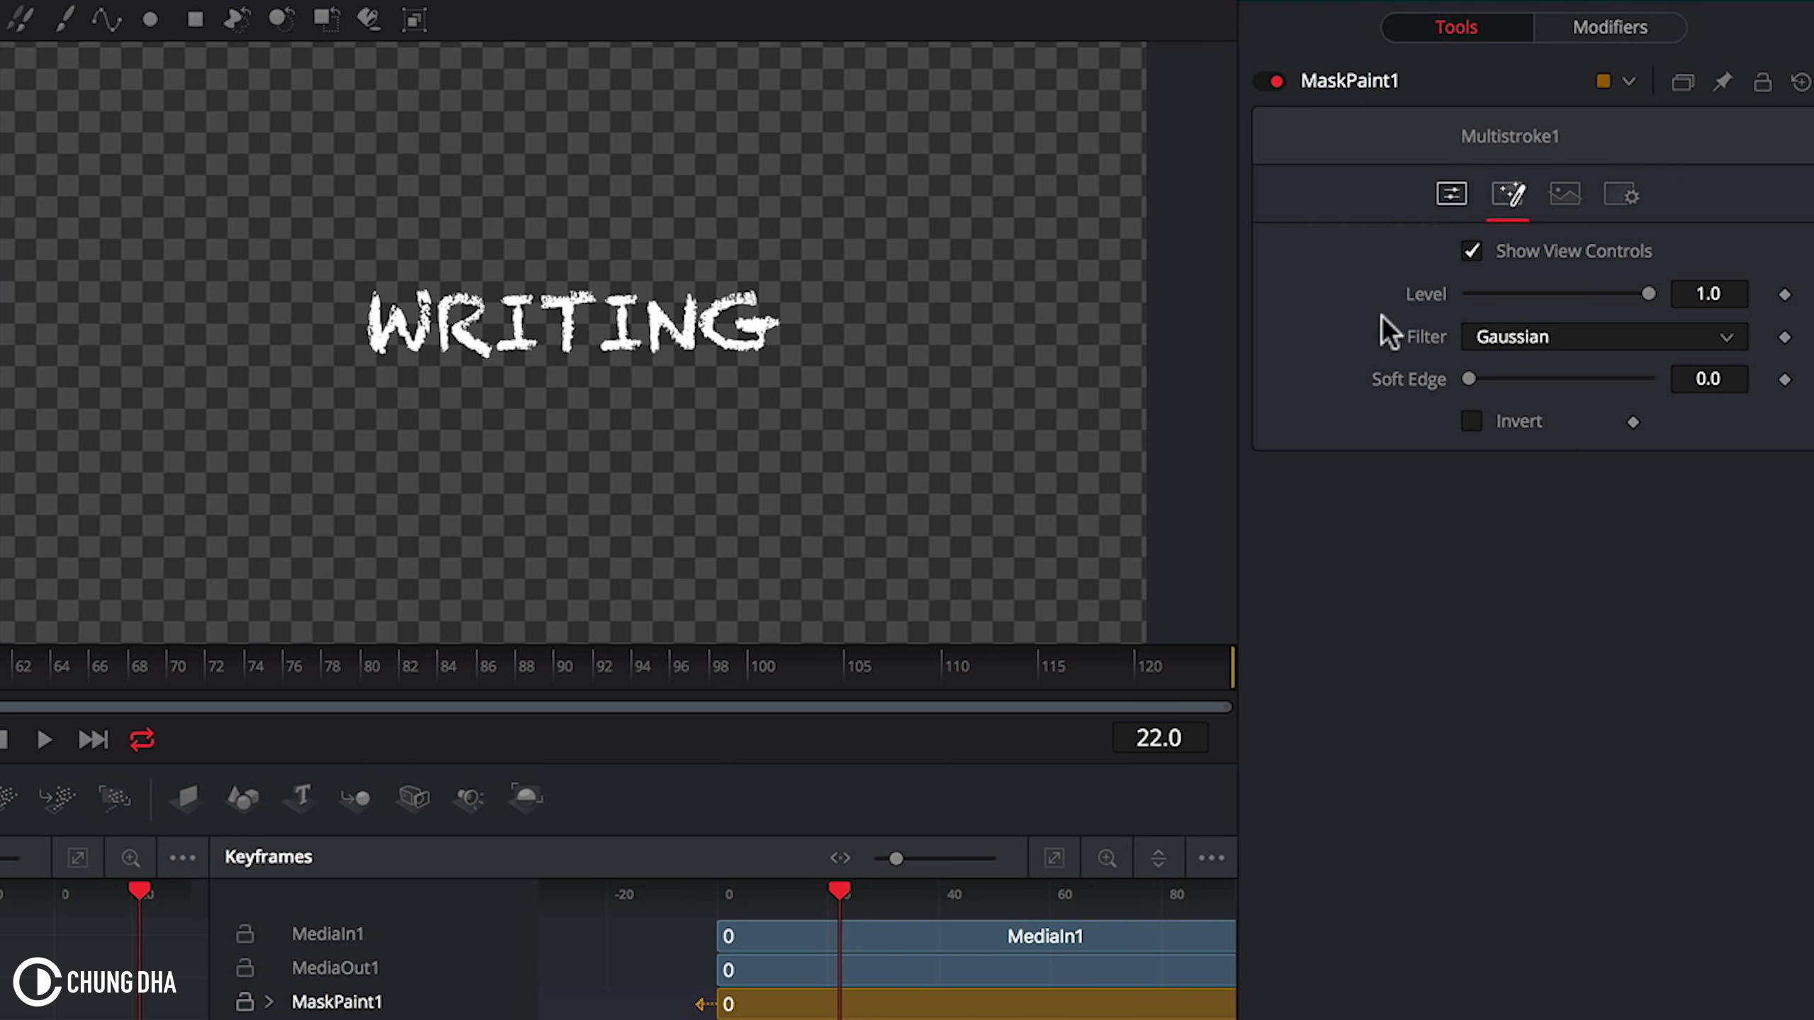
click(734, 928)
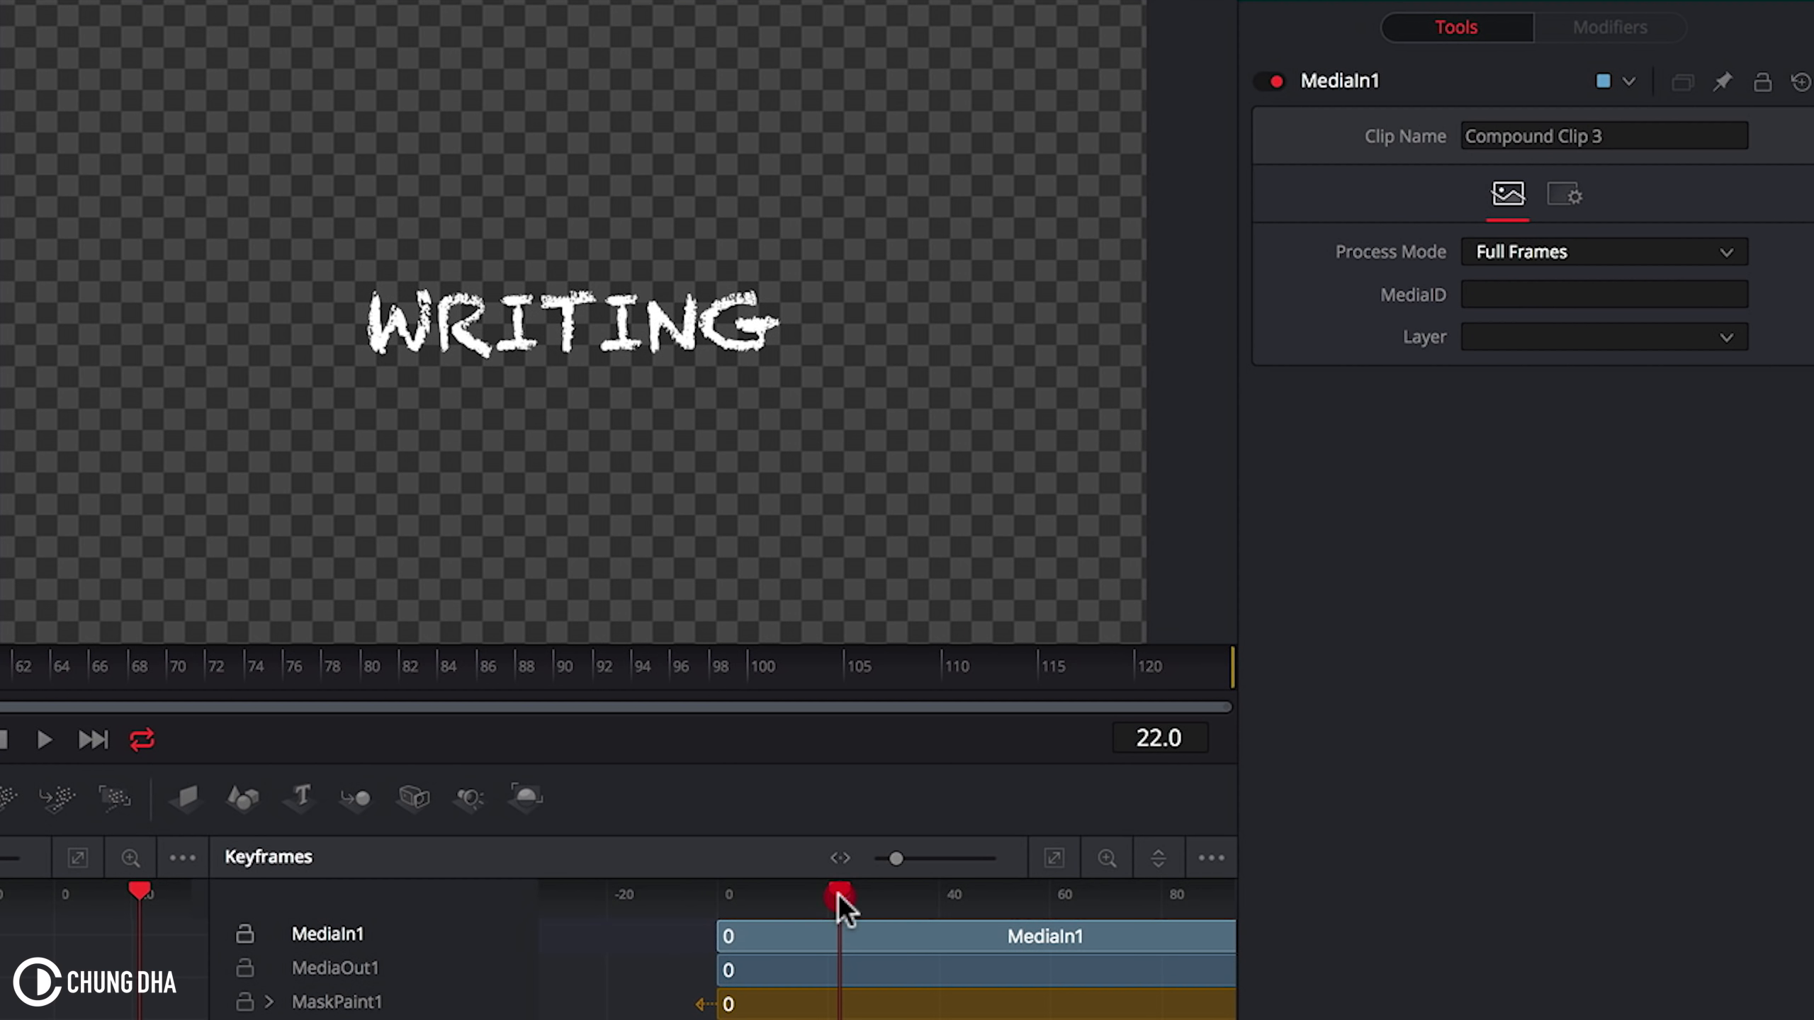
Step: Play the write-on animation from the start
drag(839, 893, 718, 895)
click(672, 895)
key(space)
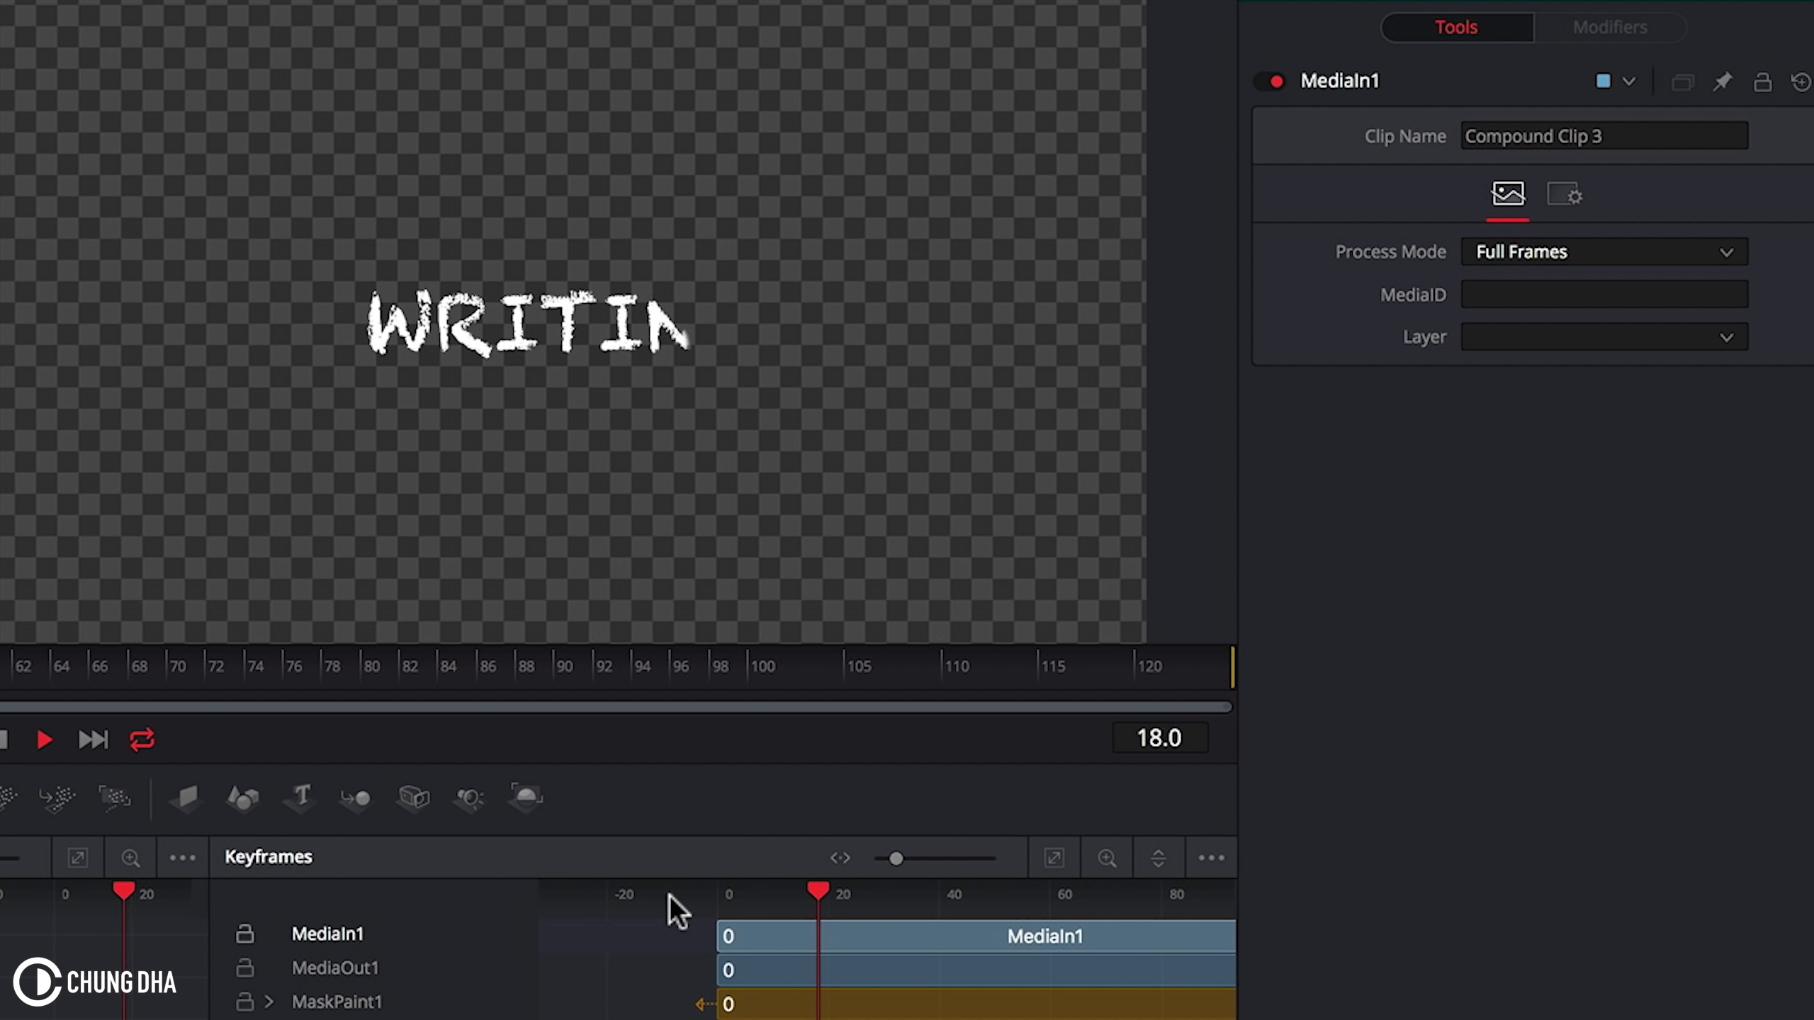
key(space)
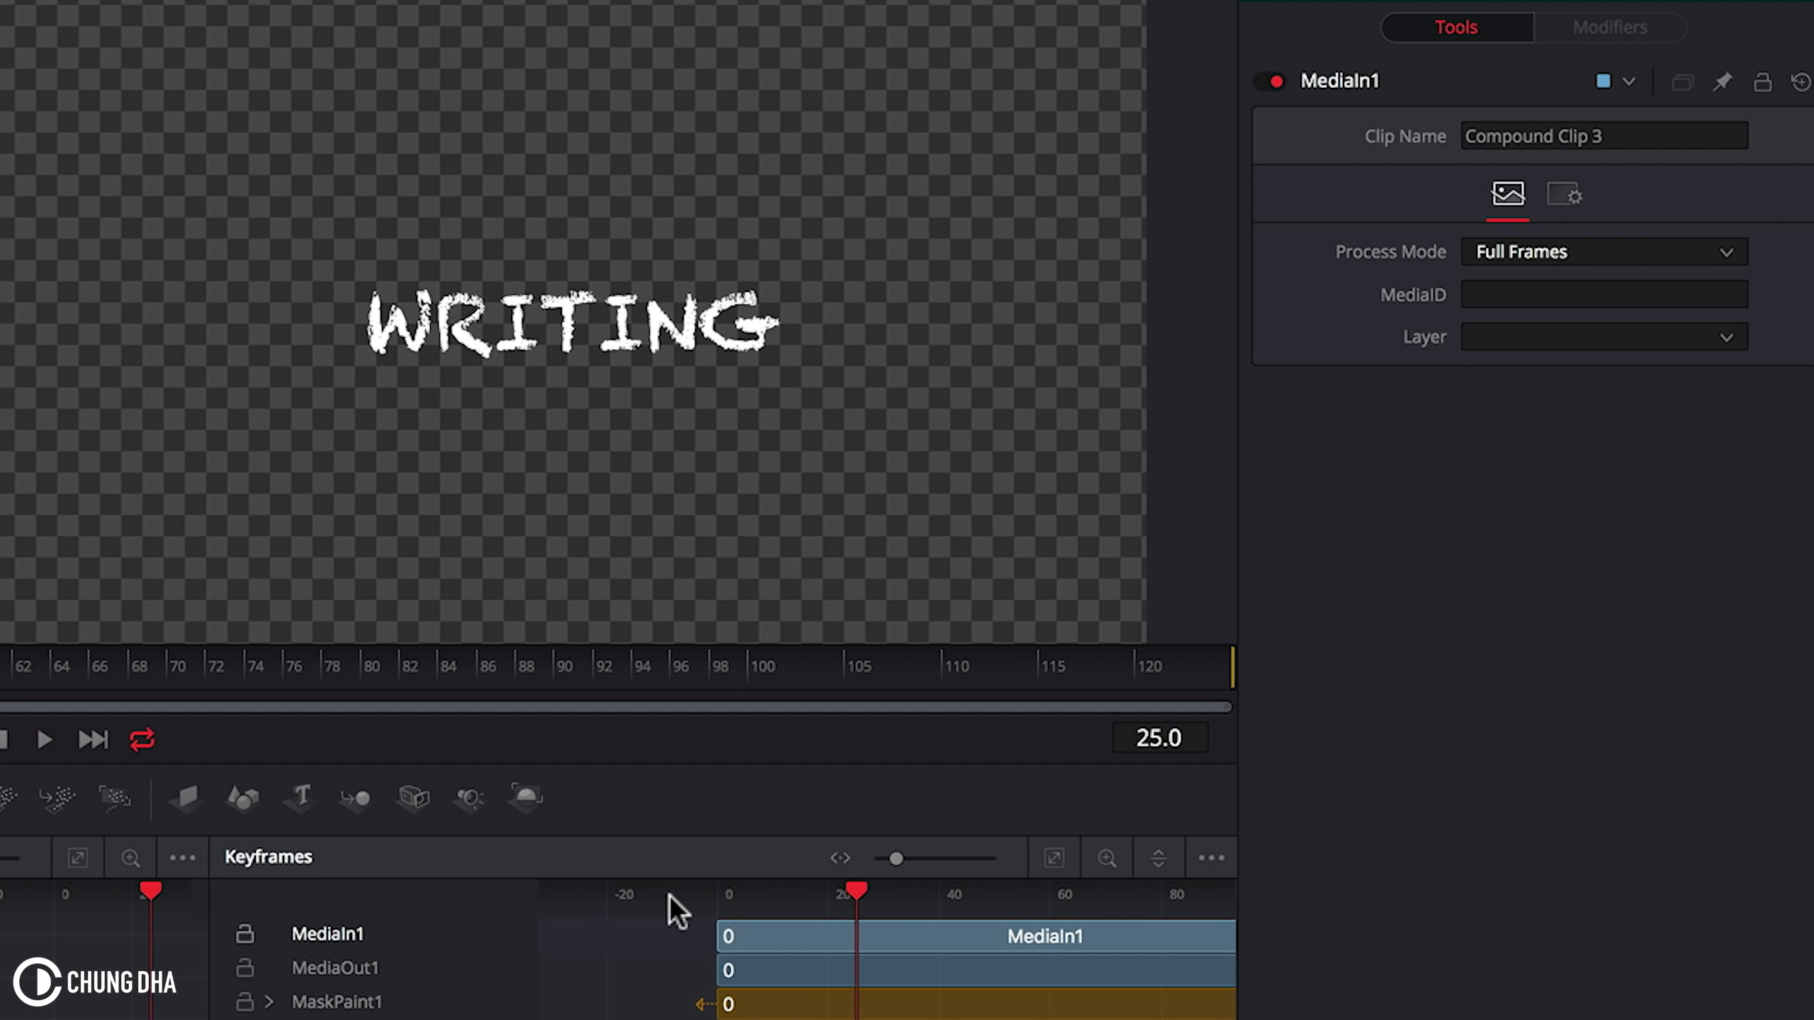